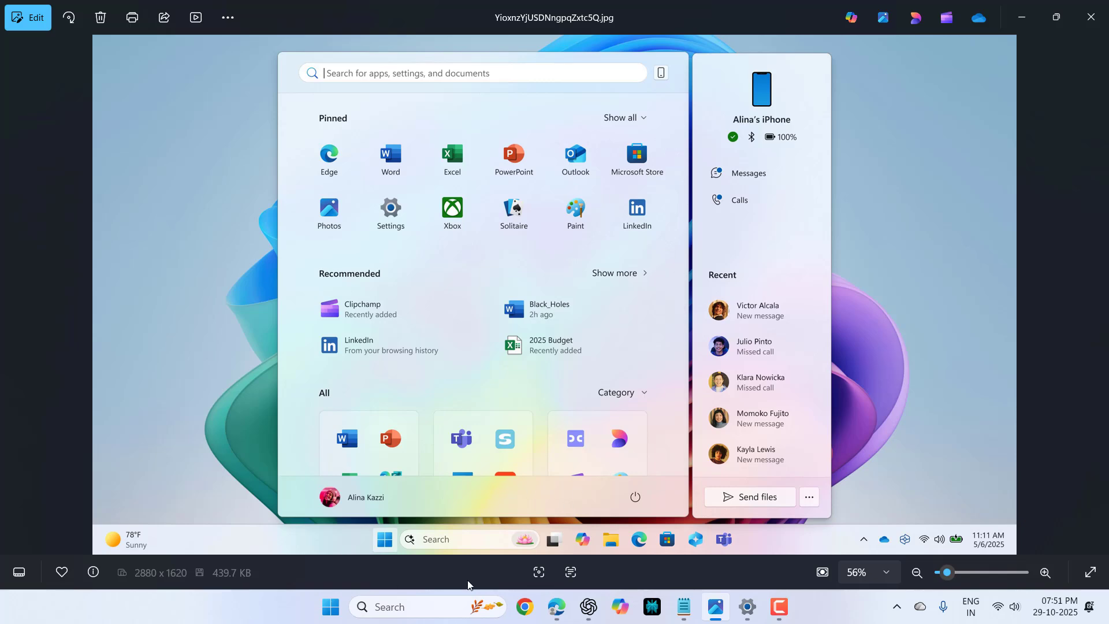
Open the live Start menu to compare it with the Photos image of the phone side panel.
left_click(748, 607)
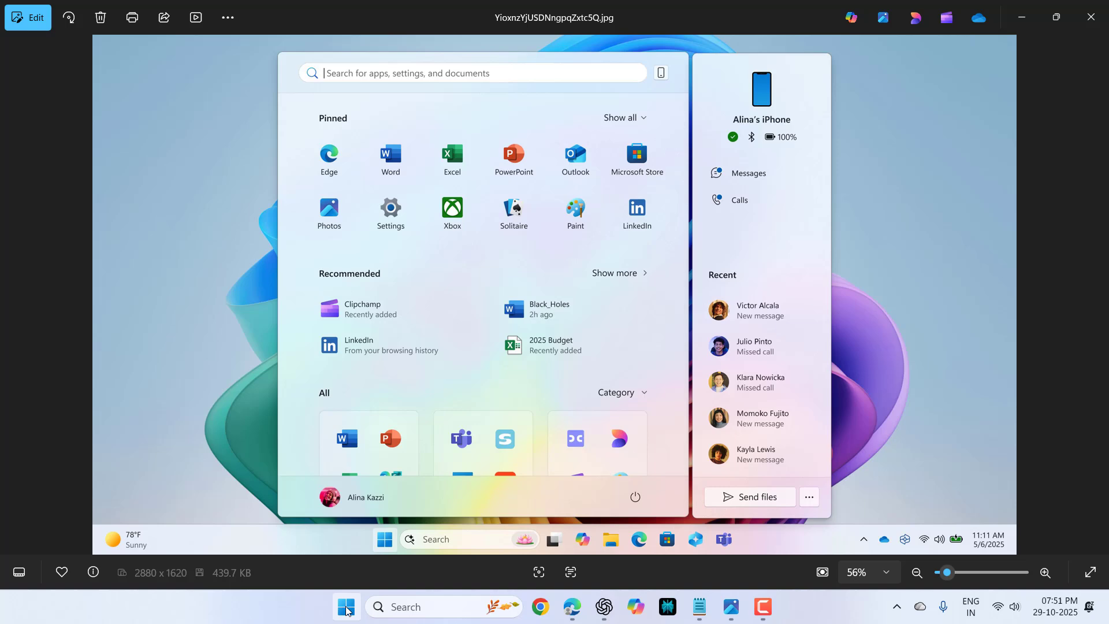
left_click(347, 608)
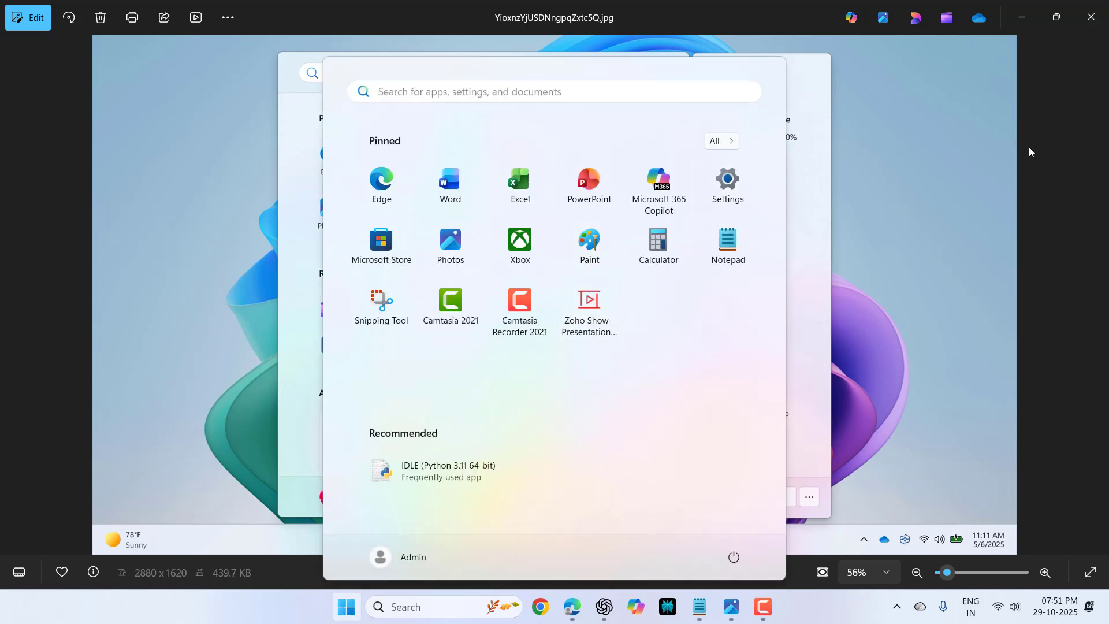
Minimize the photo viewer to reveal the desktop, then reopen the Start menu.
left_click(1022, 17)
left_click(1022, 17)
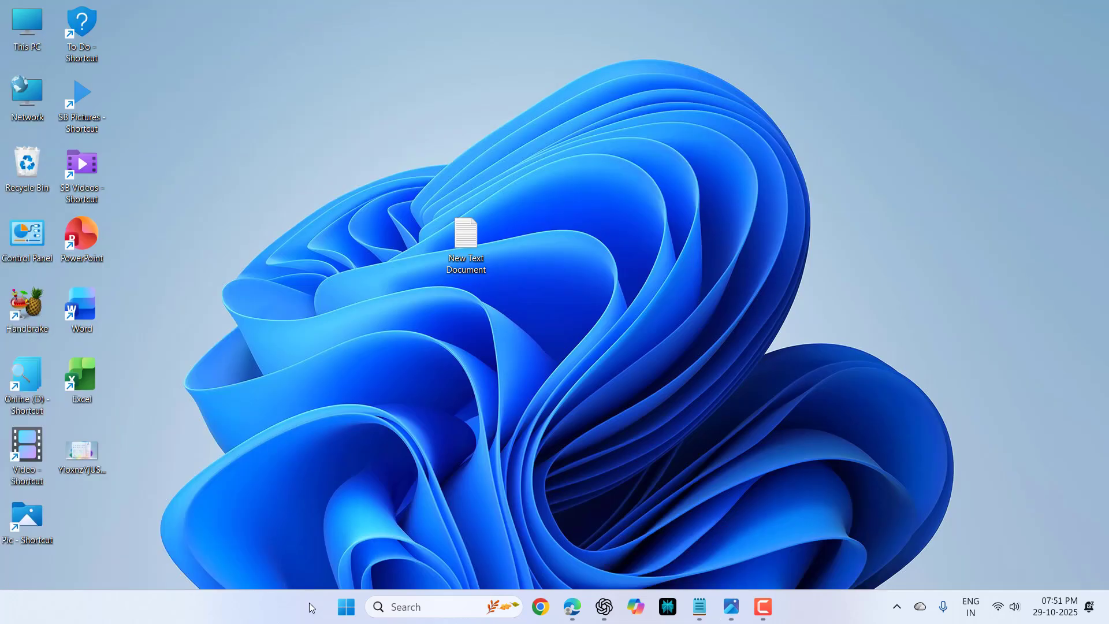
left_click(346, 606)
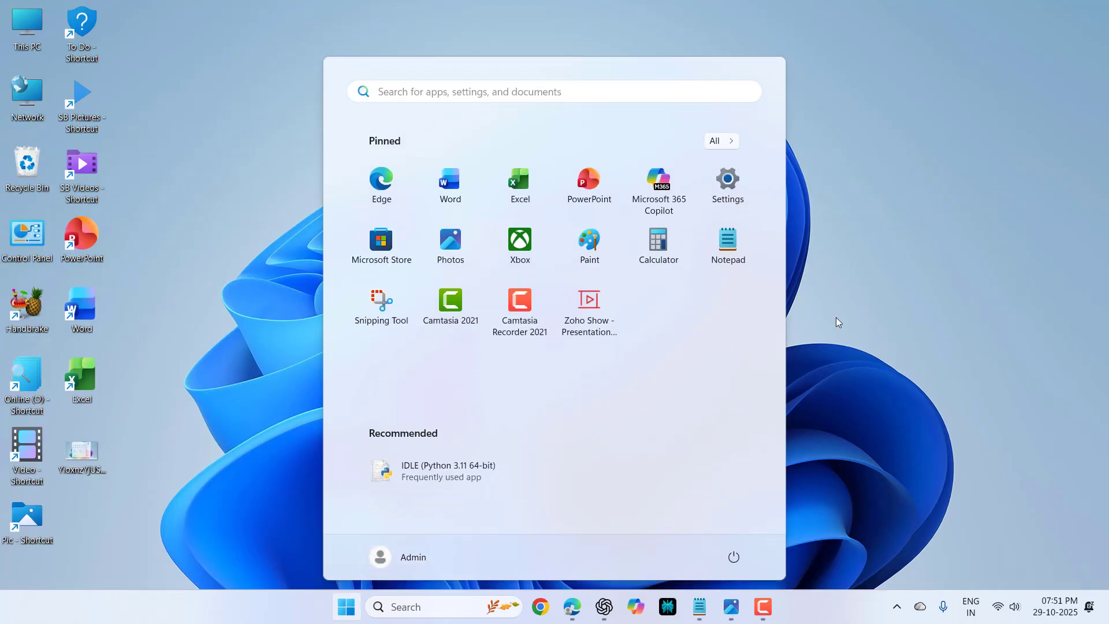
left_click(835, 365)
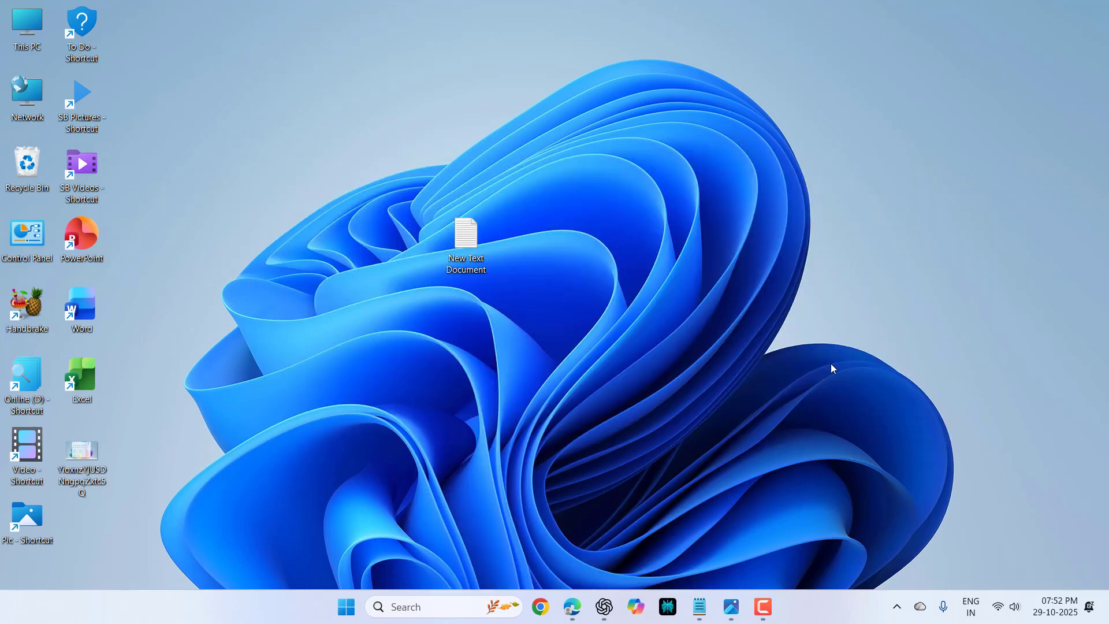
left_click(346, 607)
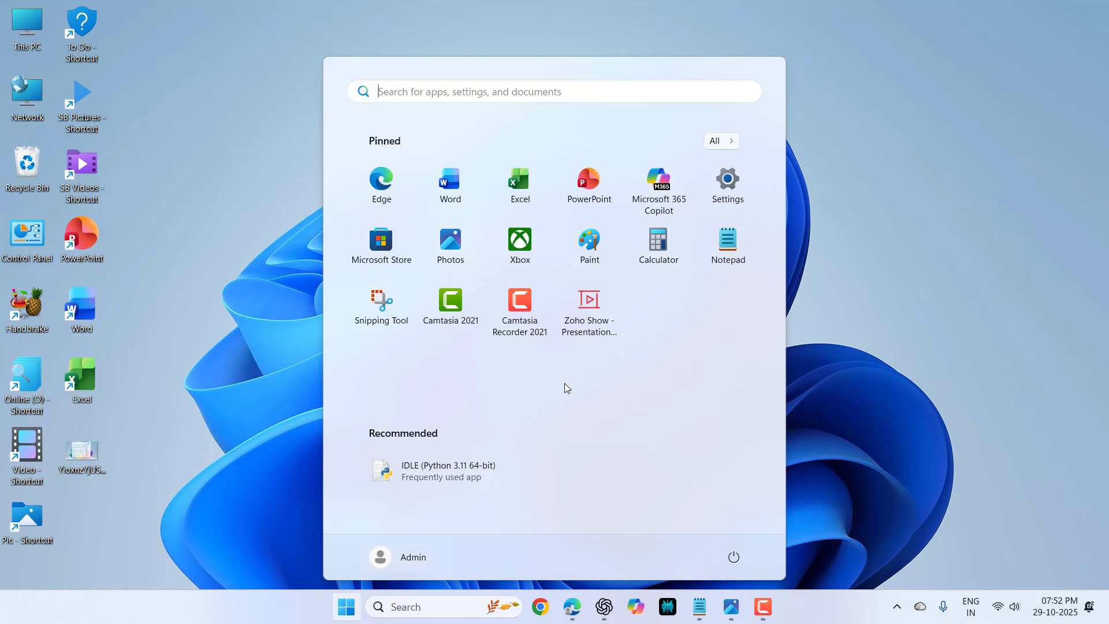
Launch Settings from Start and go to the Windows Update page.
left_click(722, 198)
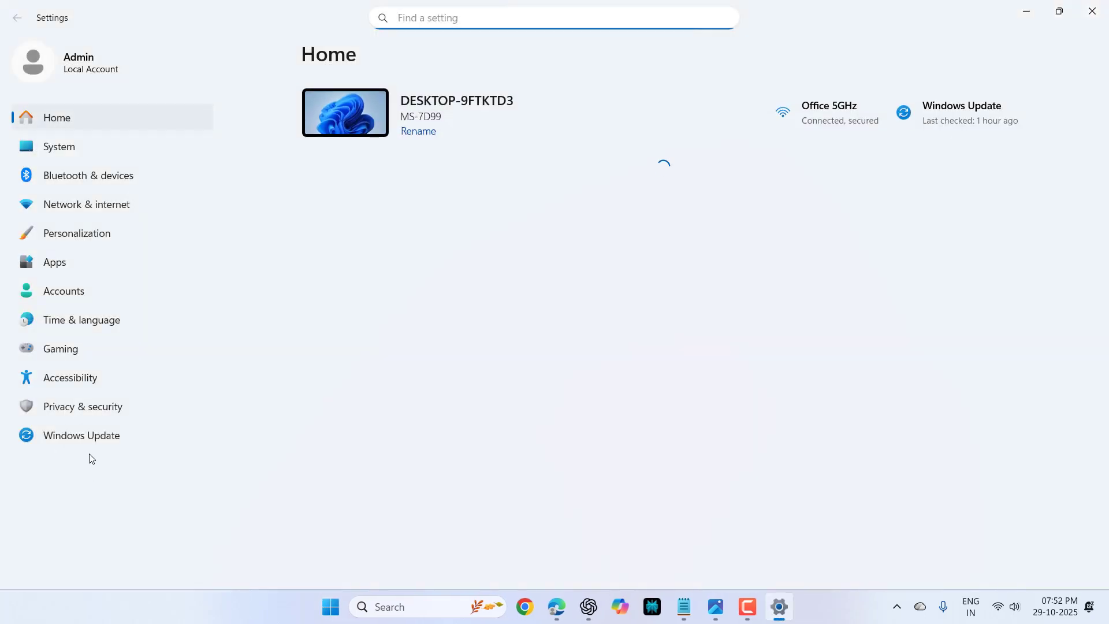
left_click(91, 445)
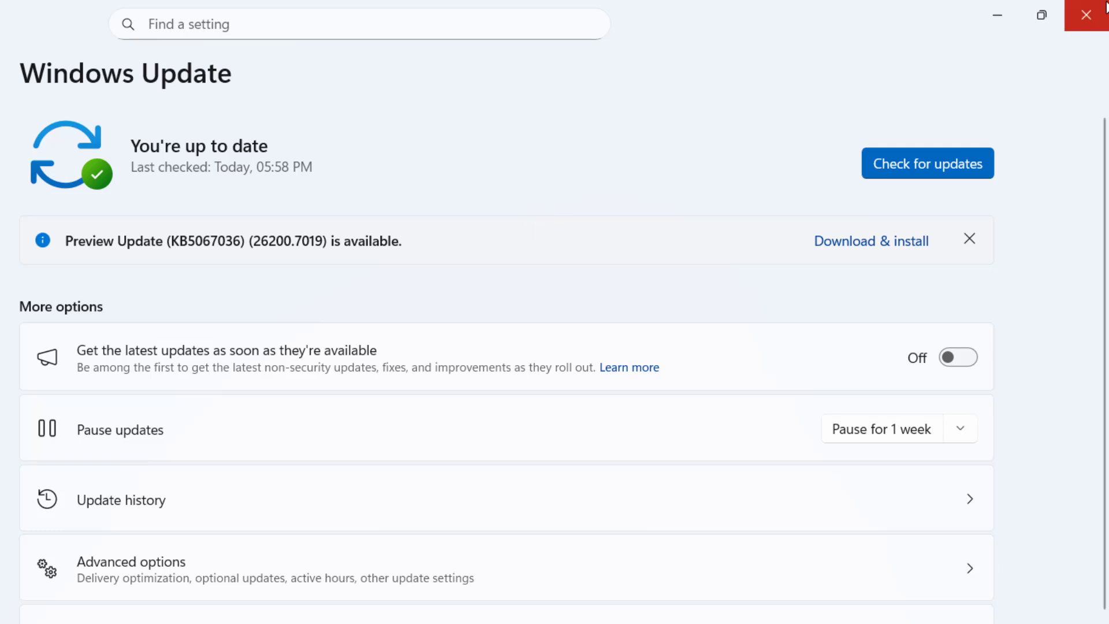
Close Settings and launch Phone Link by searching 'phone' in Start.
left_click(1089, 10)
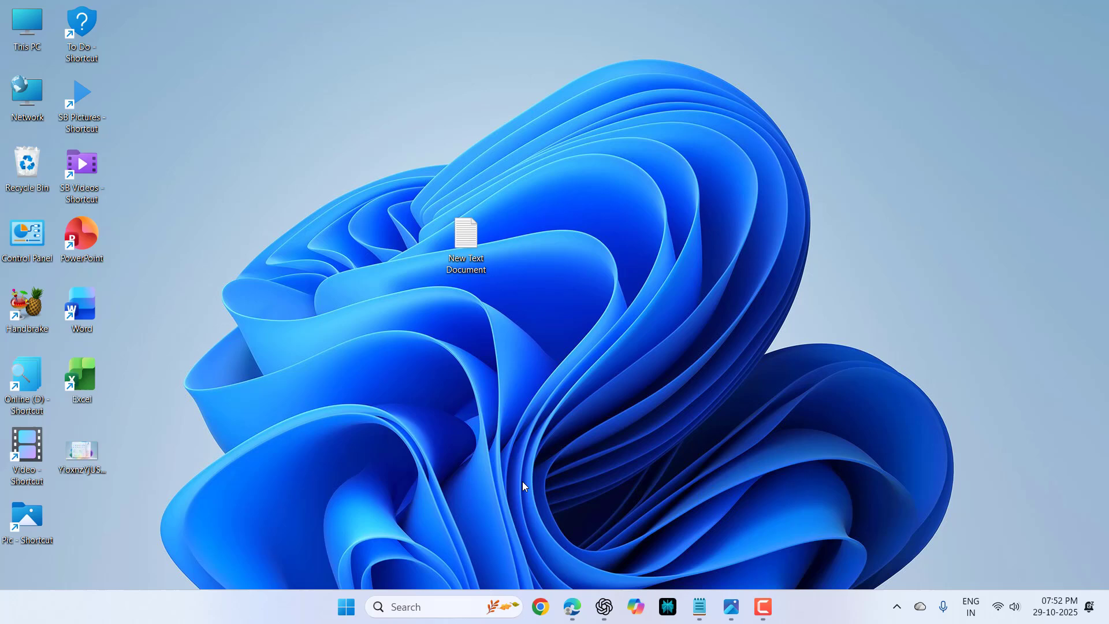
left_click(347, 606)
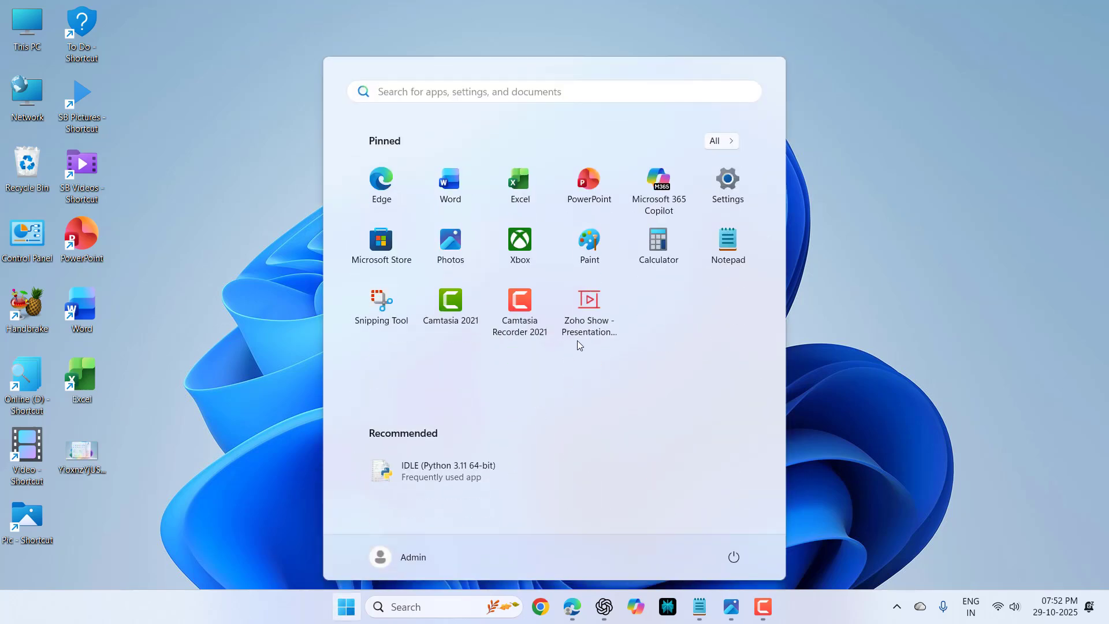
type("phone")
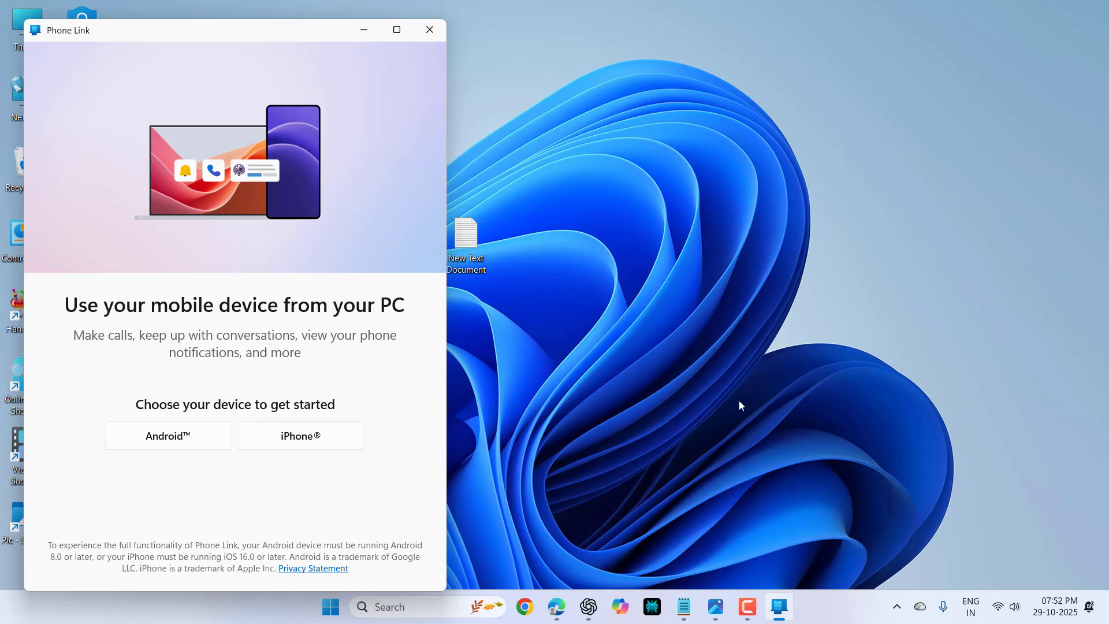
Close Phone Link after its Android/iPhone choice screen and bring the Start menu back.
left_click(439, 30)
left_click(347, 609)
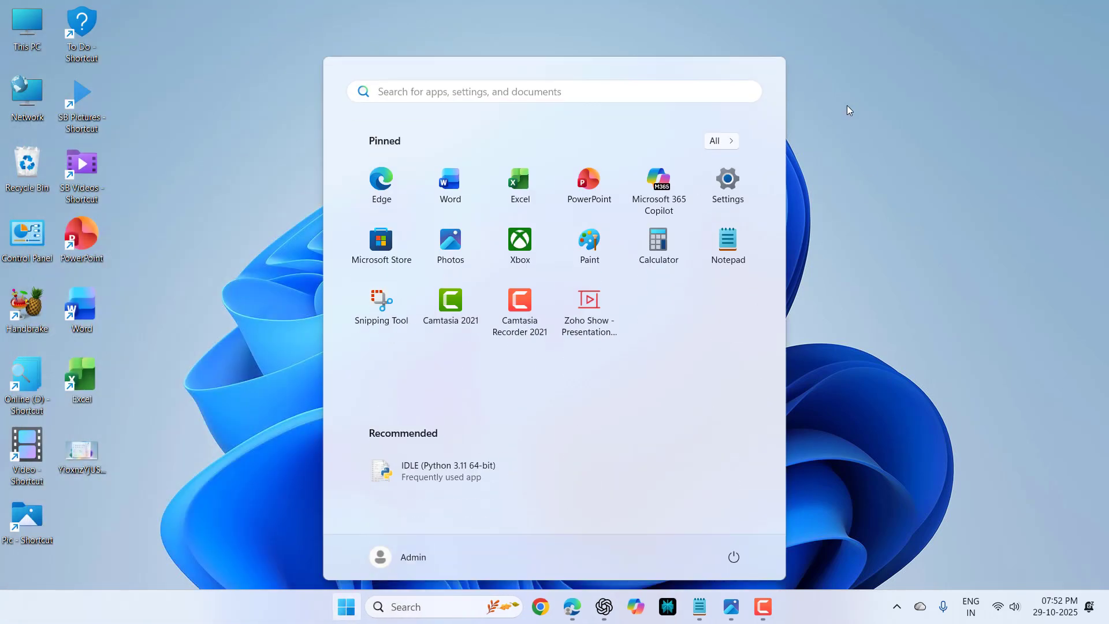
left_click(822, 252)
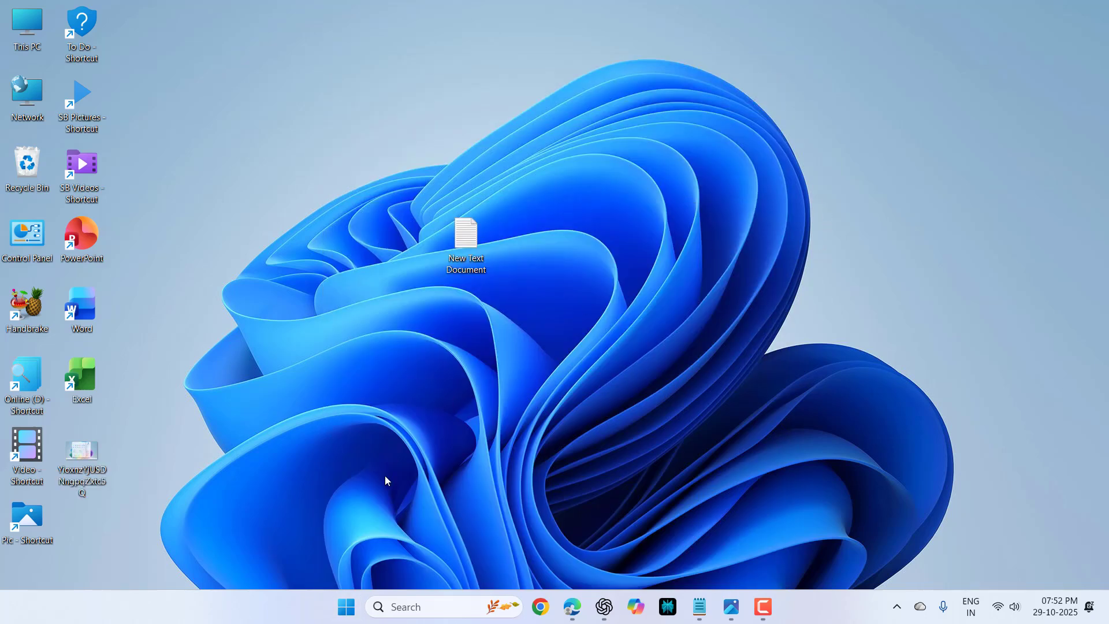
left_click(346, 606)
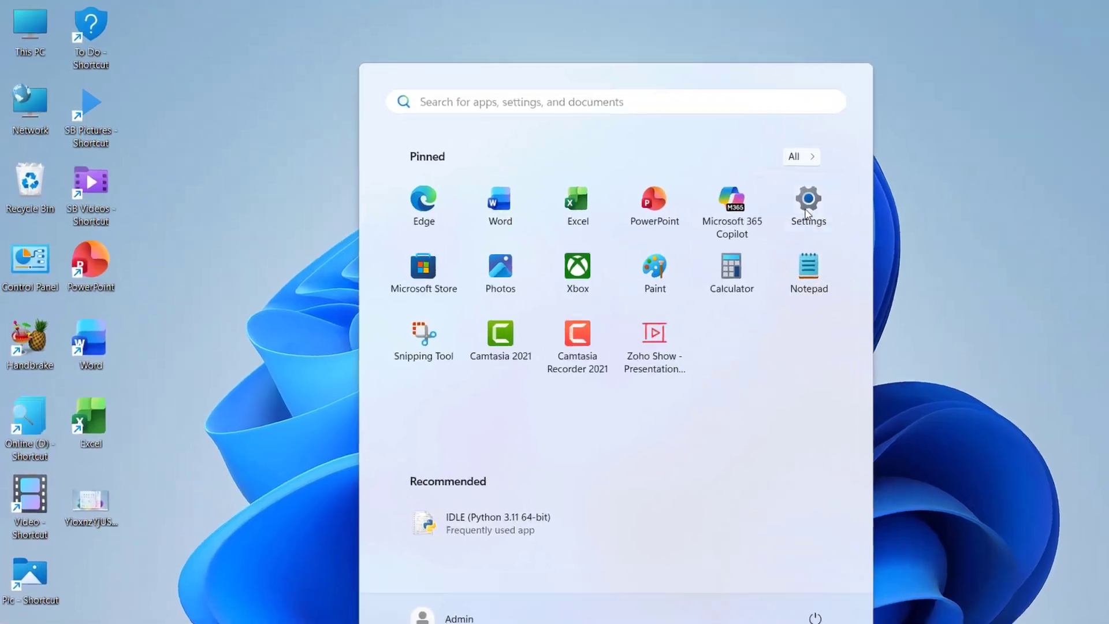
Turn on 'Show mobile device in Start' under Settings > Personalization > Start.
left_click(807, 211)
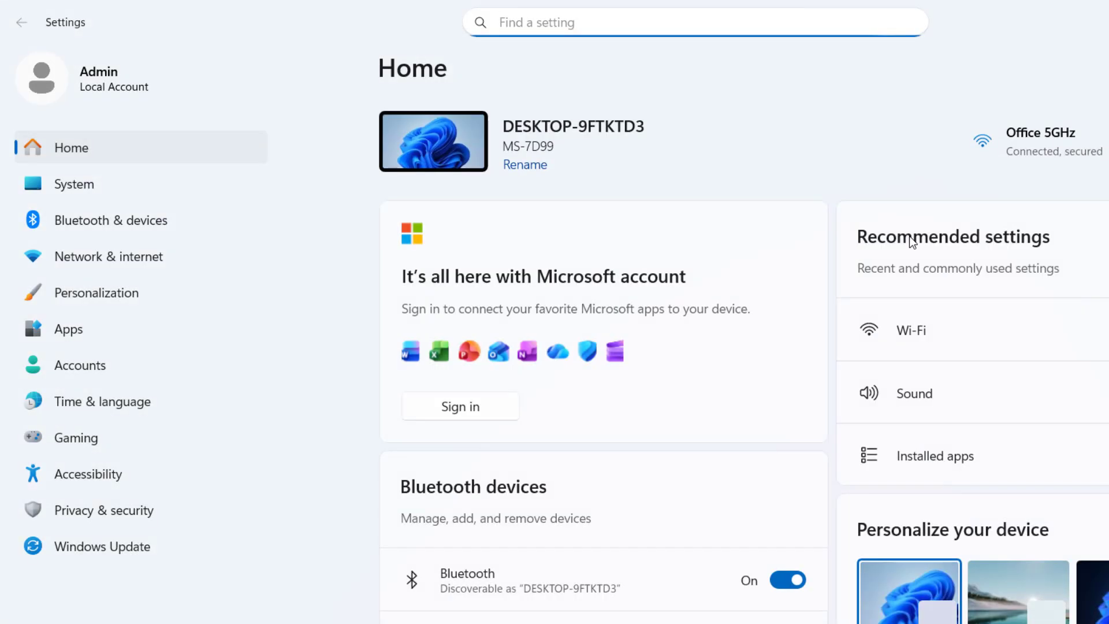
left_click(129, 292)
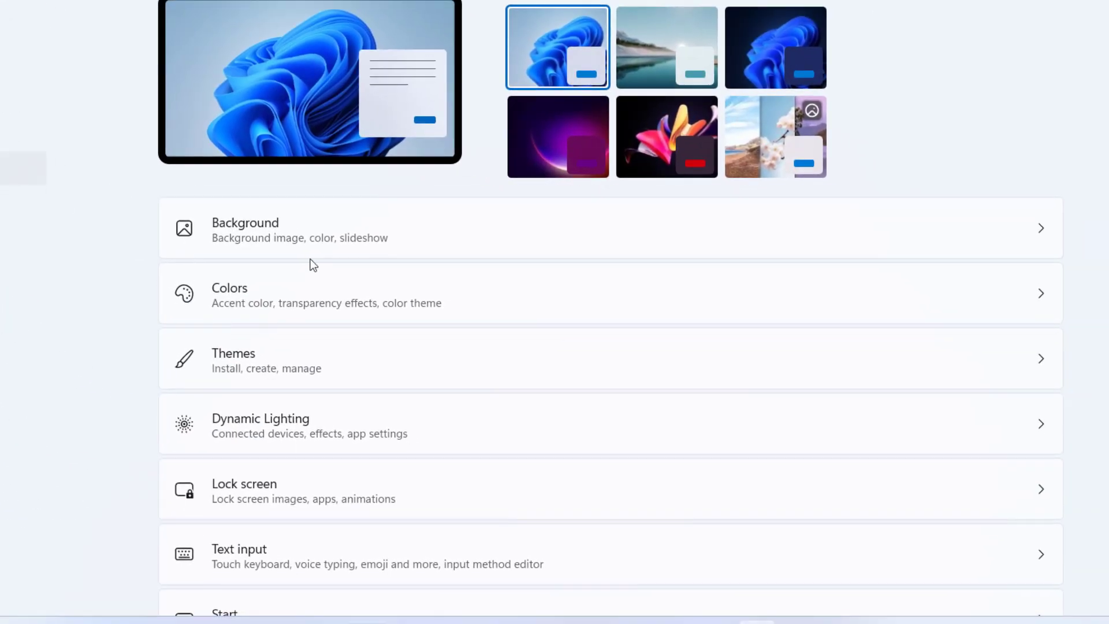
scroll(449, 361, "down", 2)
scroll(408, 349, "down", 3)
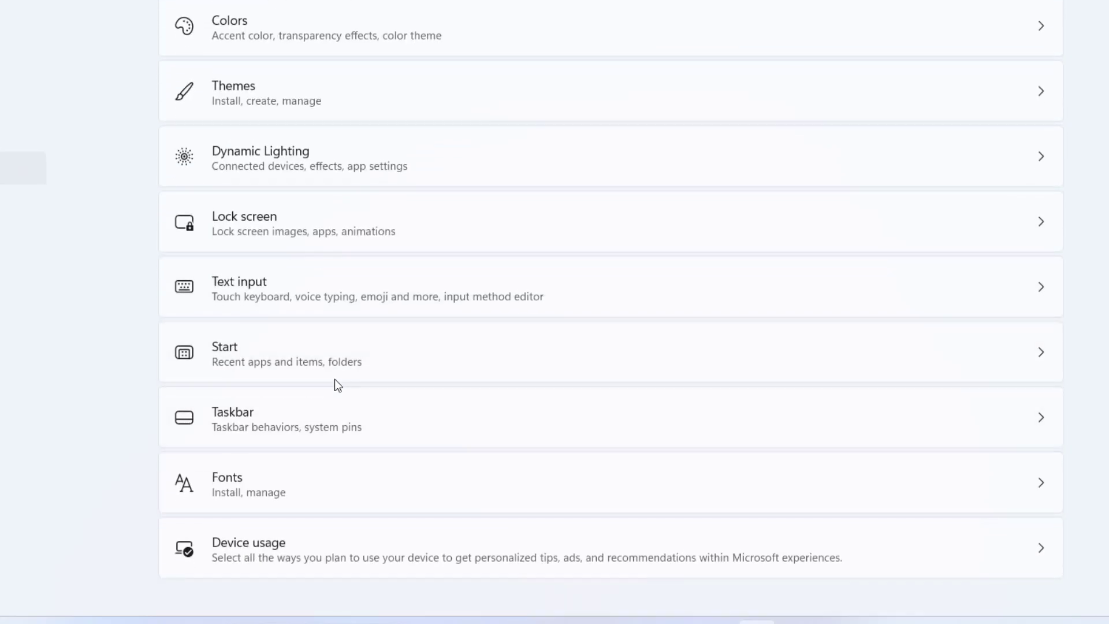
left_click(328, 352)
scroll(346, 214, "down", 5)
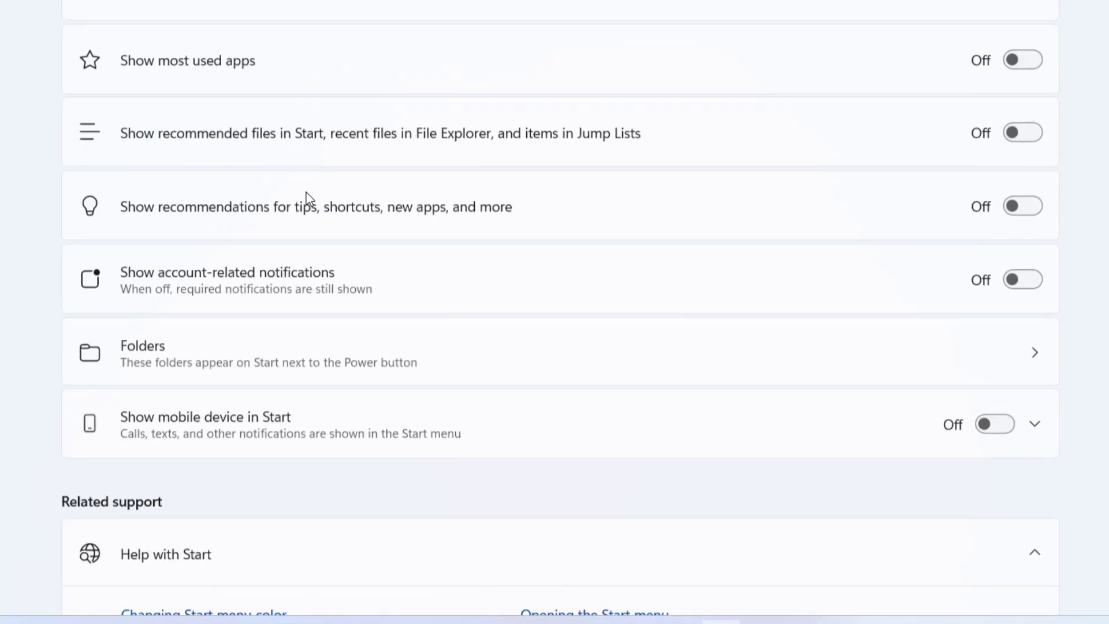
scroll(303, 193, "down", 2)
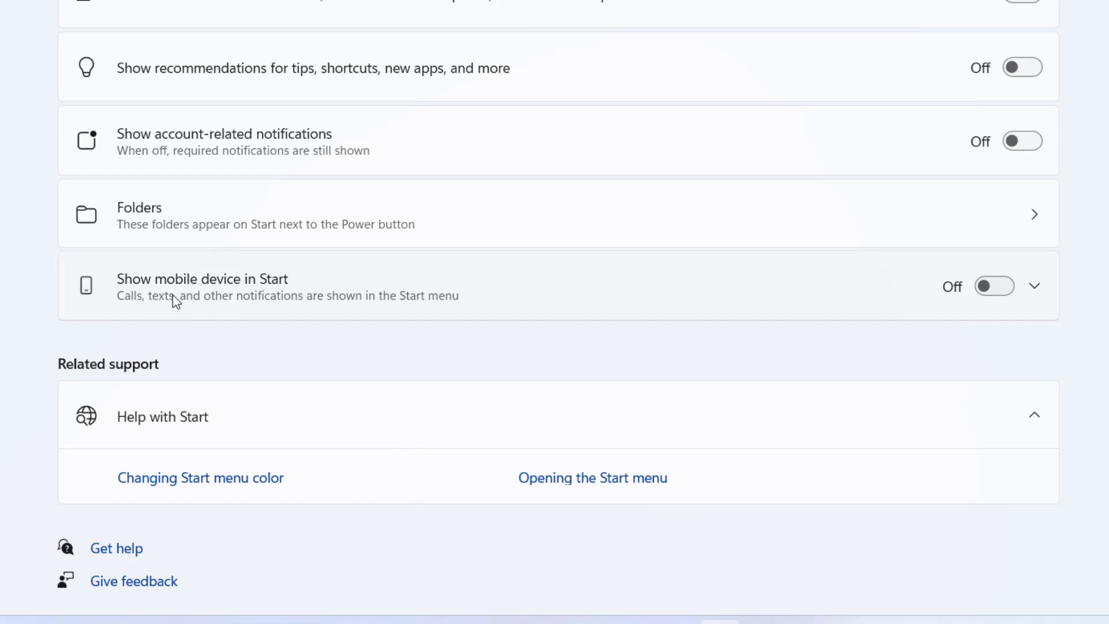
left_click(993, 289)
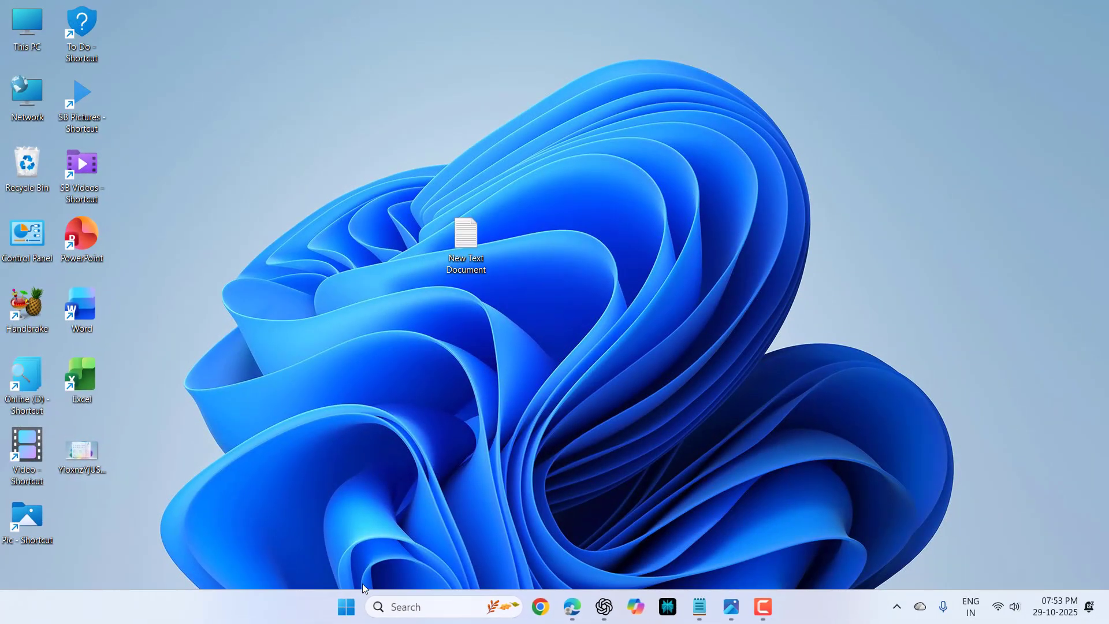
Toggle the Start menu and a desktop context menu open and closed.
left_click(347, 607)
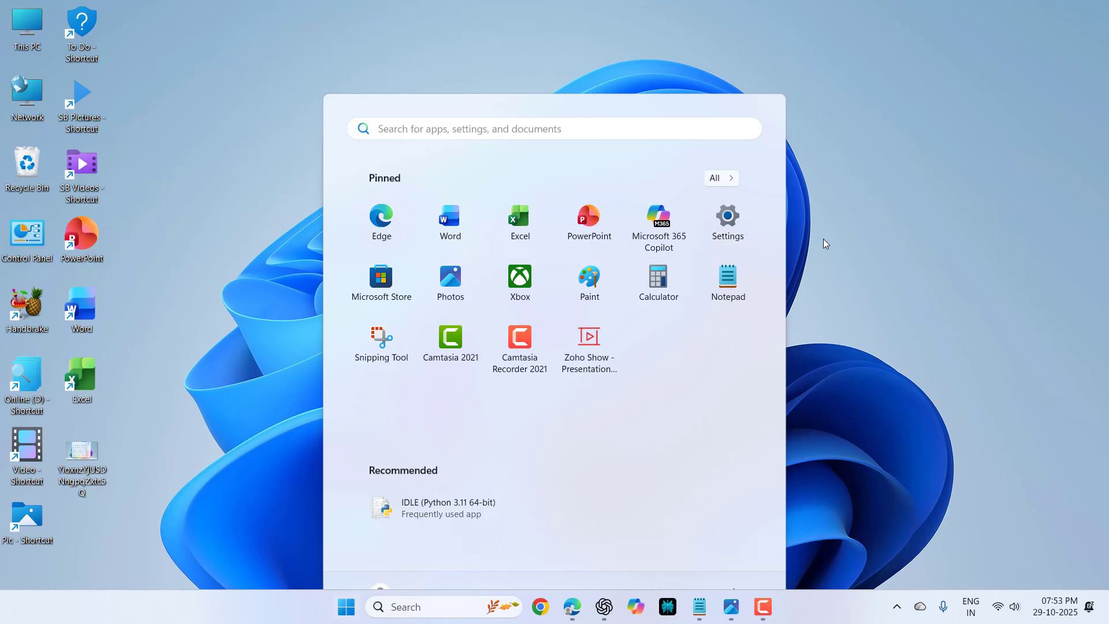
right_click(826, 243)
left_click(578, 404)
left_click(348, 607)
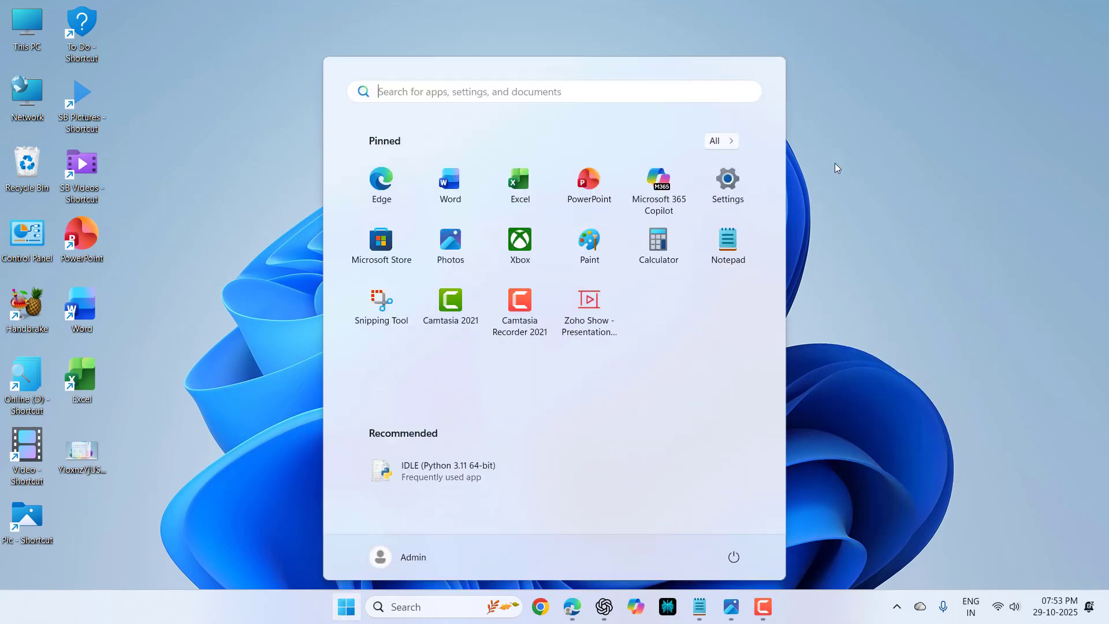
left_click(839, 237)
Launch Phone Link via a 'phone' search, choose Android, then dismiss the Microsoft sign-in.
key("super")
type("phone")
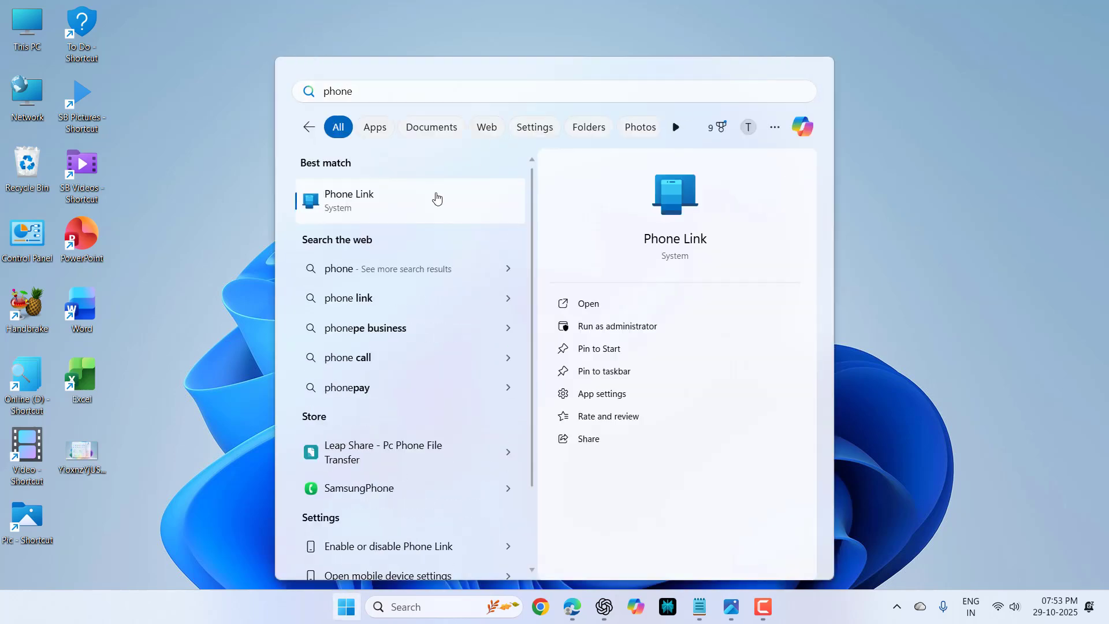
left_click(436, 198)
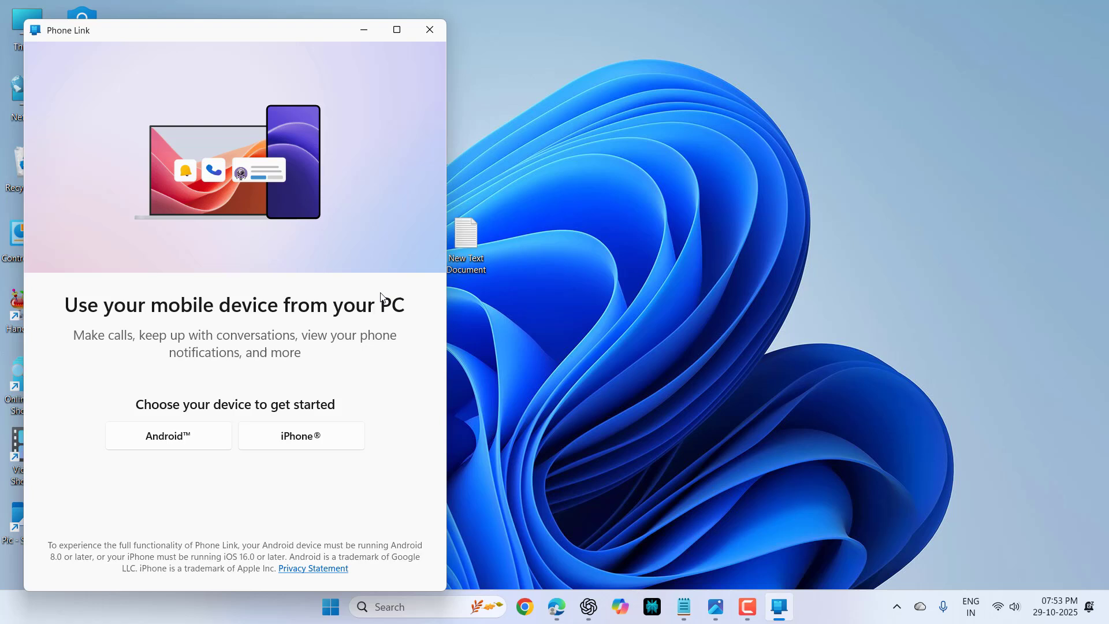
left_click(147, 444)
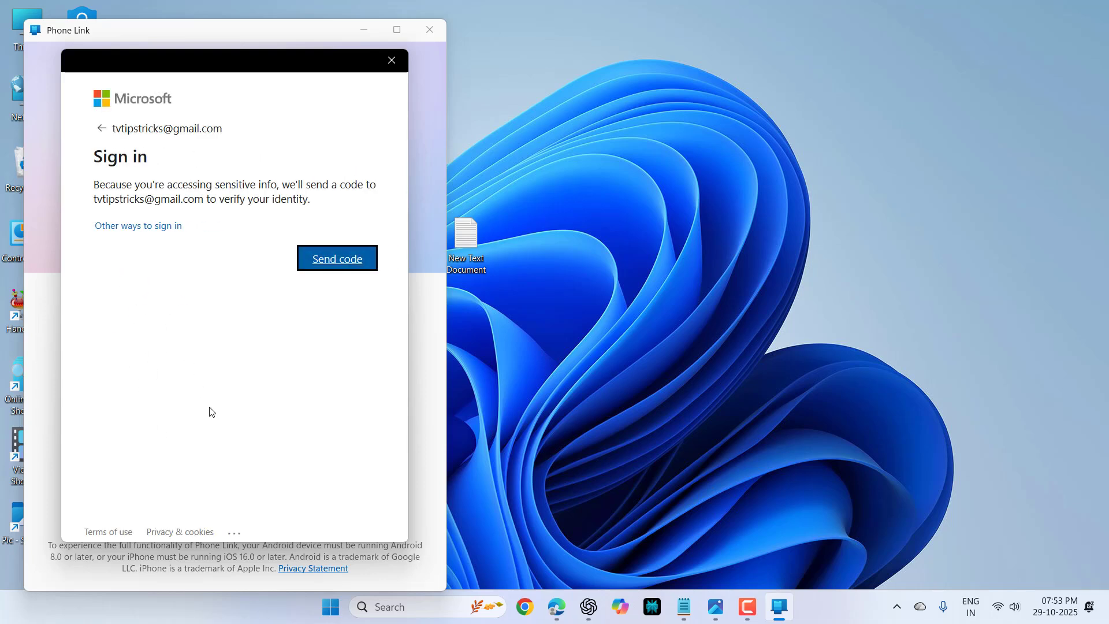
left_click(392, 60)
Close Phone Link, refresh the desktop, and check Start for the Android/iPhone mobile pane.
left_click(430, 30)
right_click(623, 171)
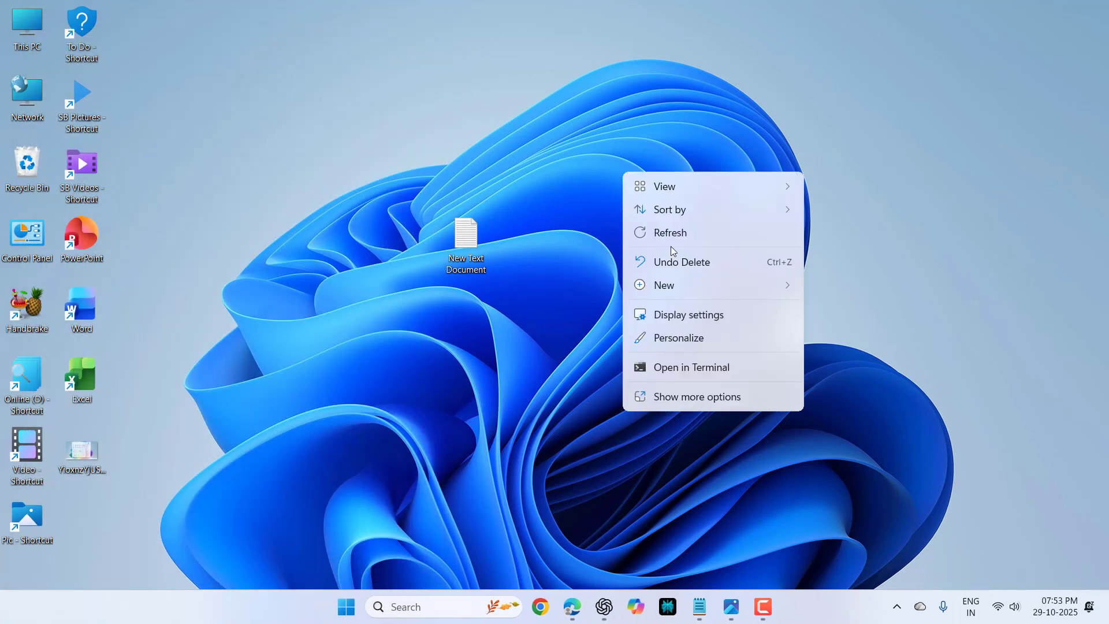
left_click(672, 237)
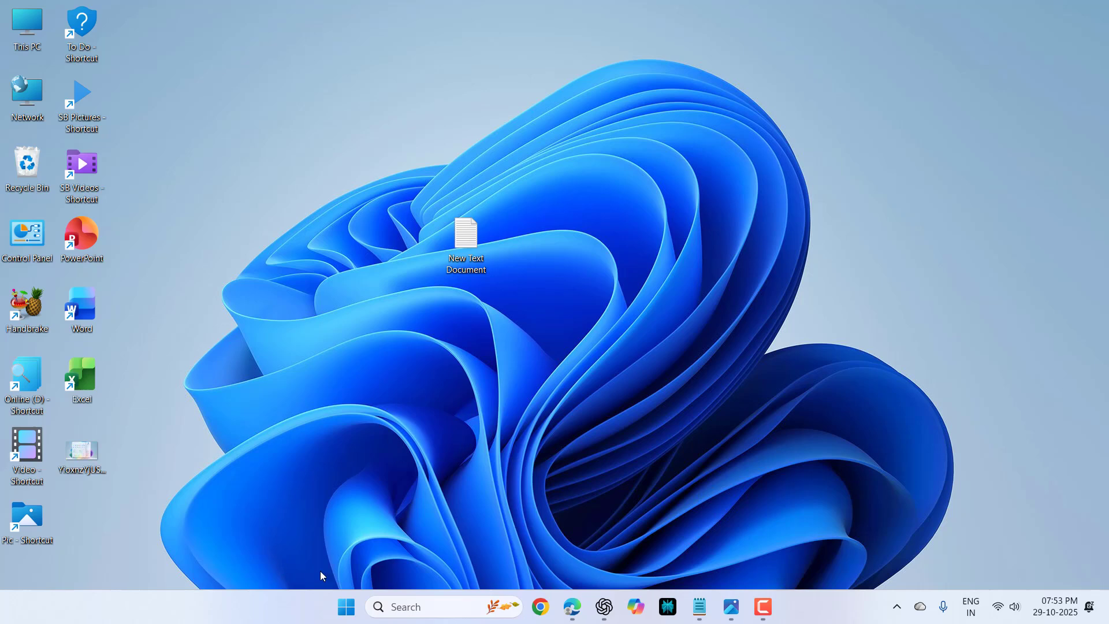
left_click(345, 614)
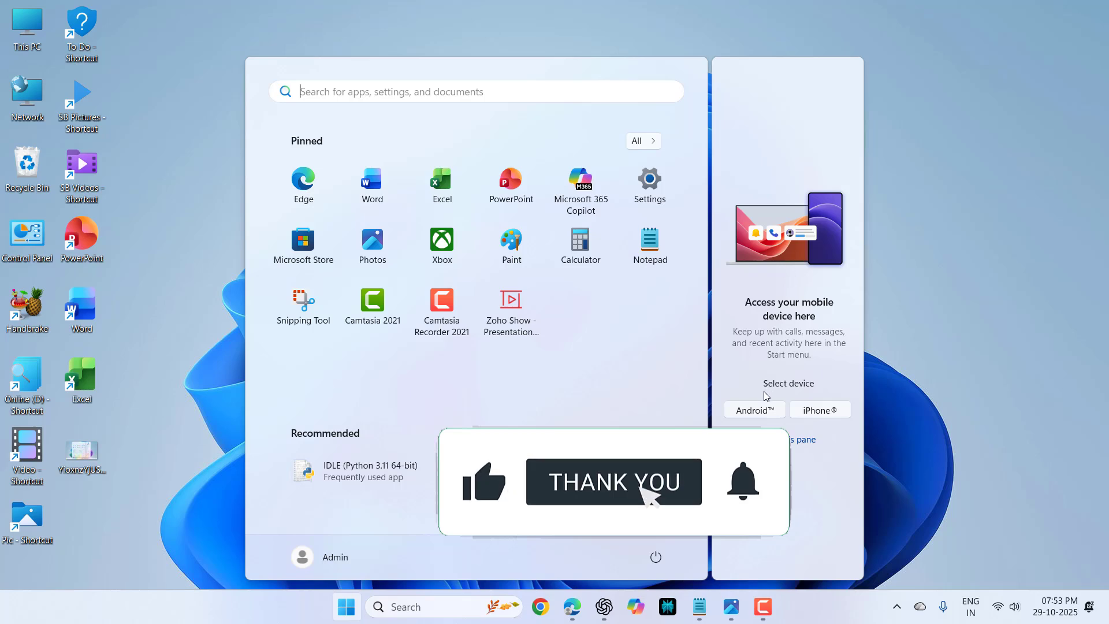
left_click(943, 281)
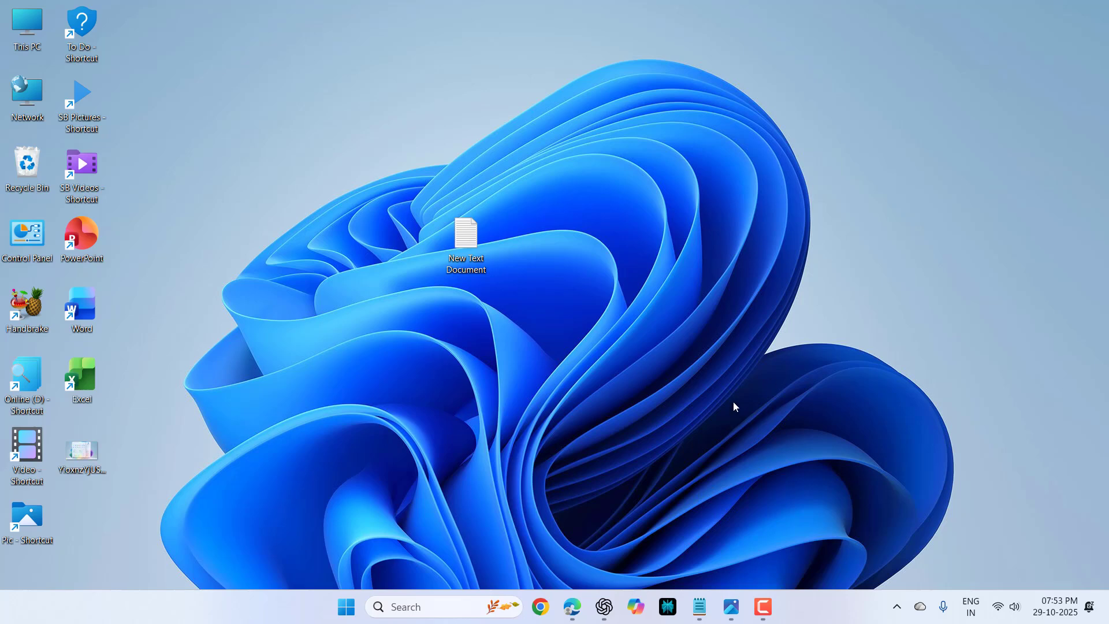
Bring back the 'github vivetool' results and open the ViVe releases result in a new tab.
left_click(572, 603)
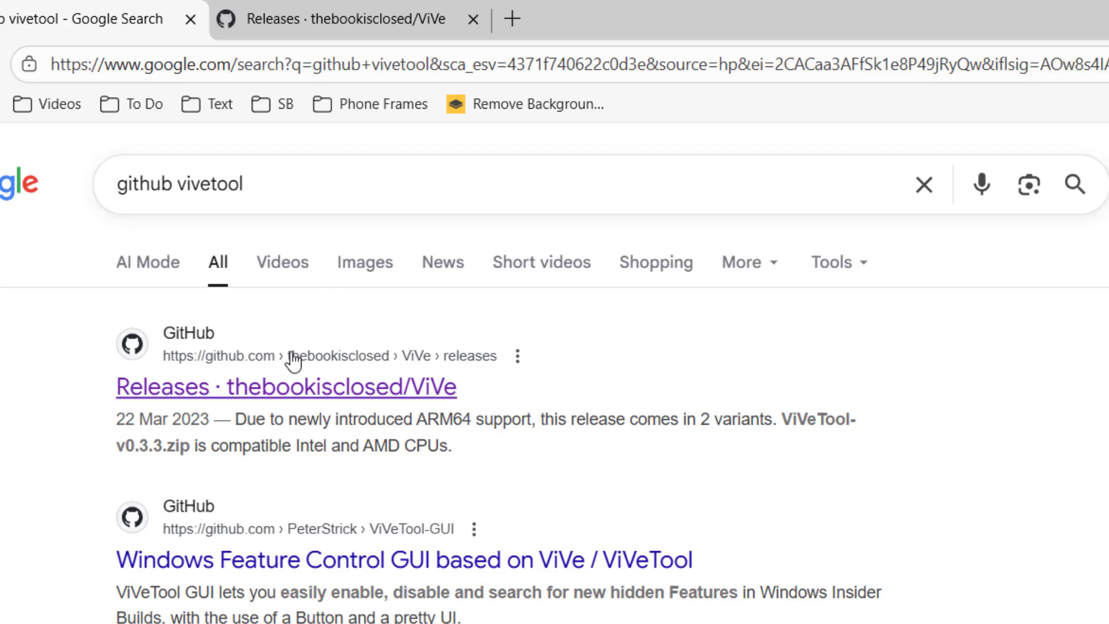
right_click(295, 386)
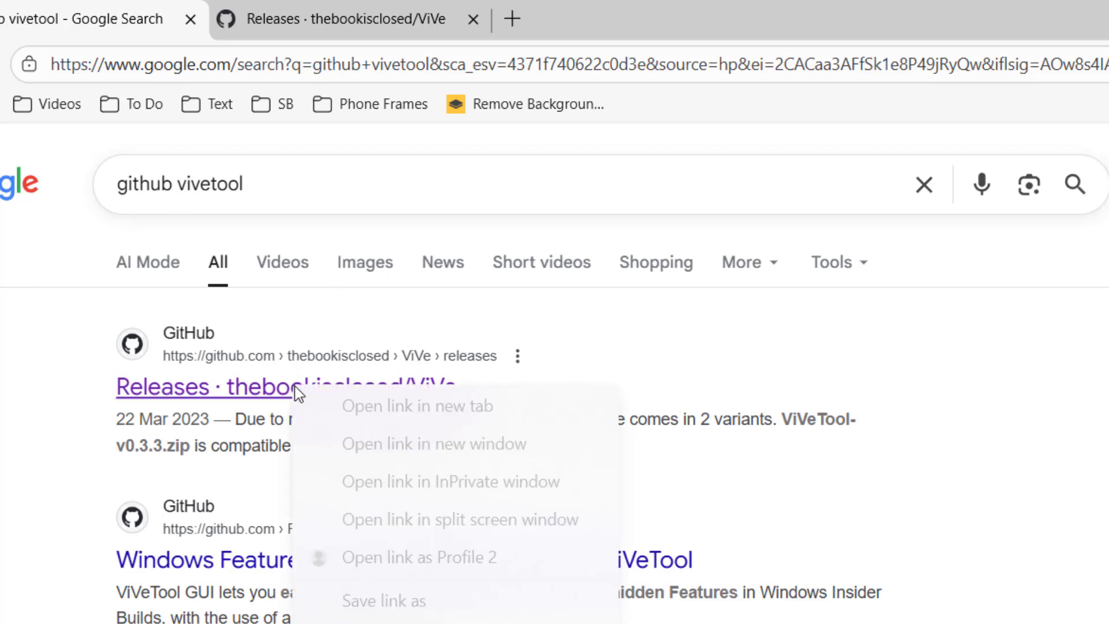
Download ViVeTool-v0.3.4-IntelAmd.zip from the v0.3.4 release assets on GitHub.
left_click(393, 32)
scroll(554, 471, "down", 5)
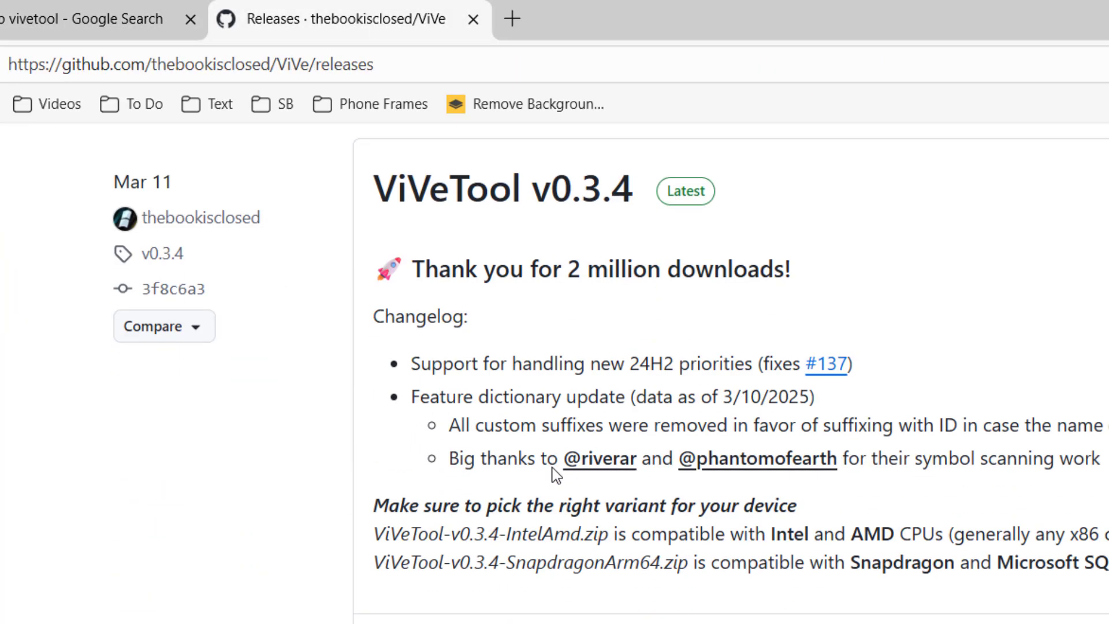
scroll(555, 473, "down", 4)
scroll(578, 483, "down", 2)
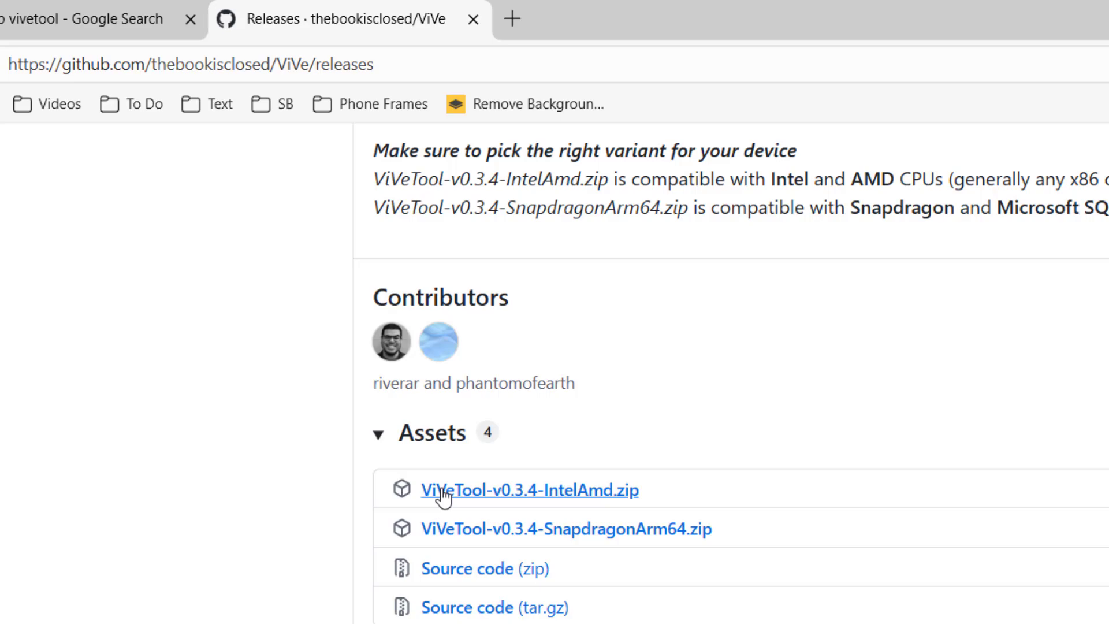
left_click(500, 491)
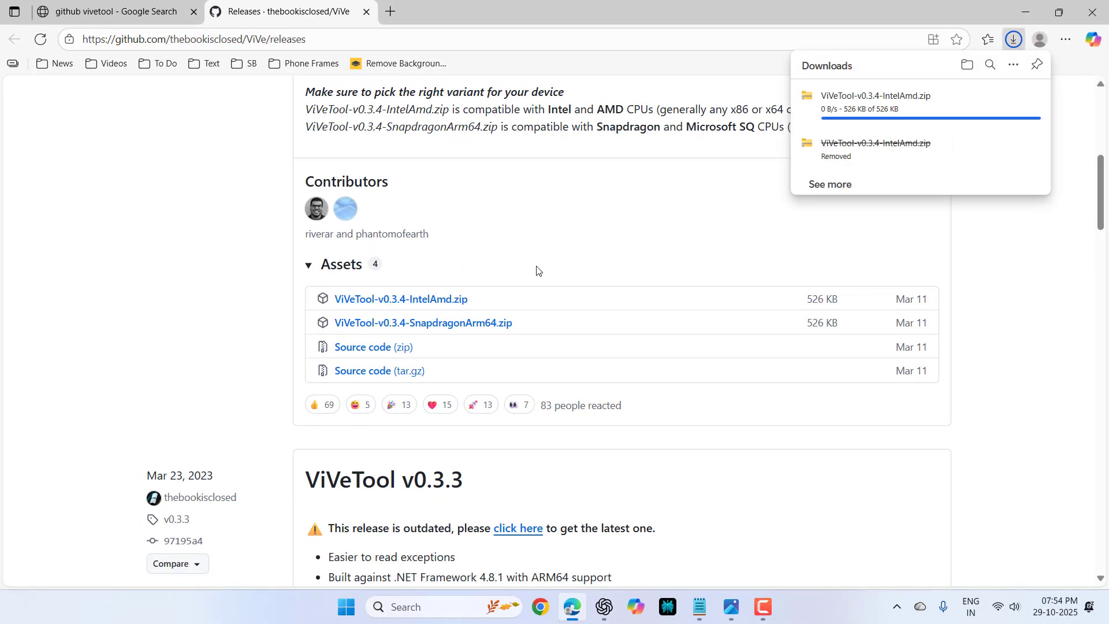
Extract the downloaded ViVeTool-v0.3.4-IntelAmd.zip into a folder.
left_click(961, 68)
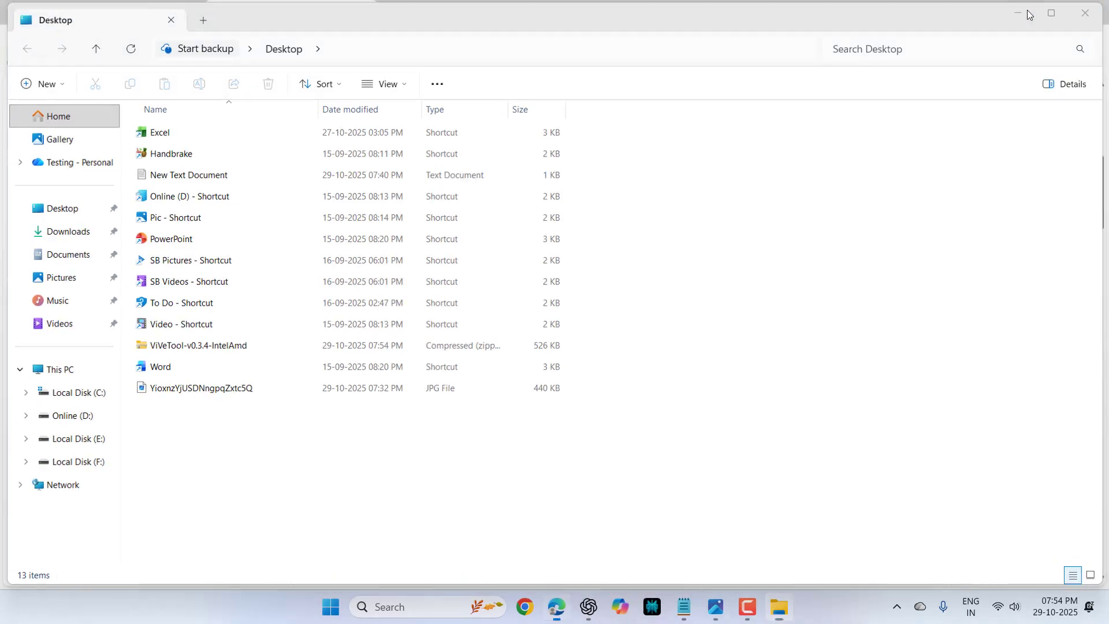
left_click(1027, 9)
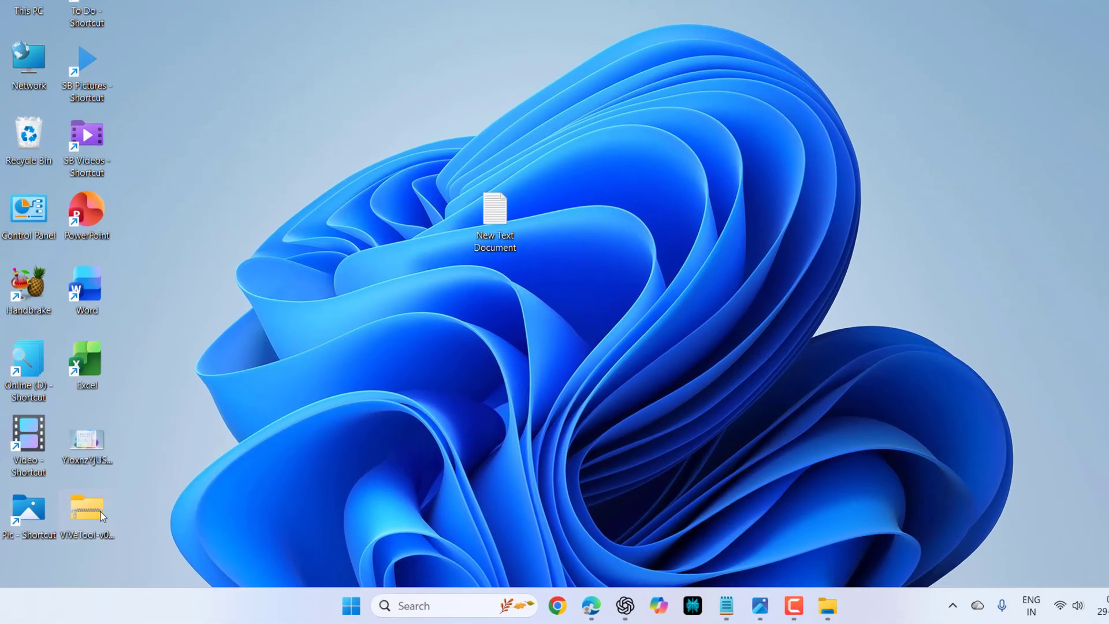
right_click(101, 516)
left_click(250, 267)
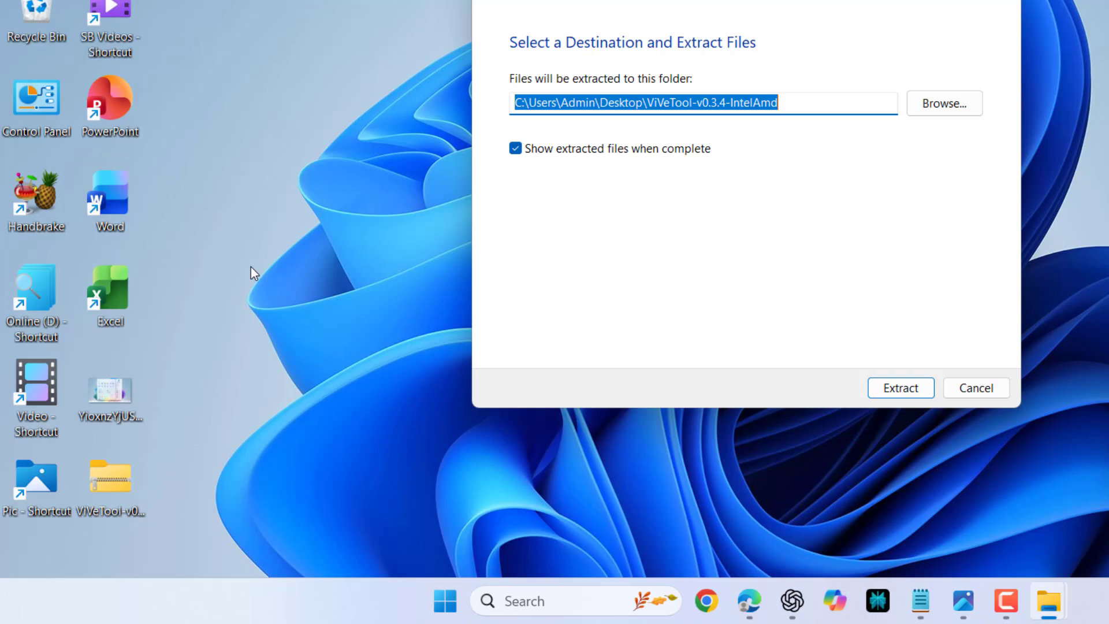
left_click(887, 394)
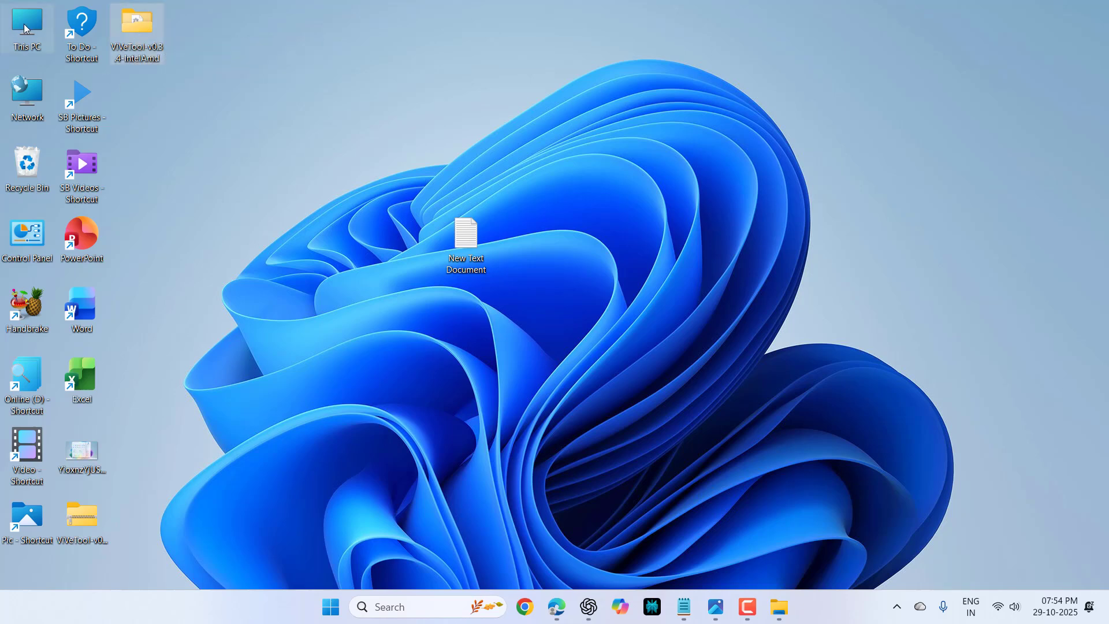
Paste the extracted ViVeTool folder onto drive C:, open it, and enter cmd in its address bar.
double_click(114, 48)
double_click(188, 160)
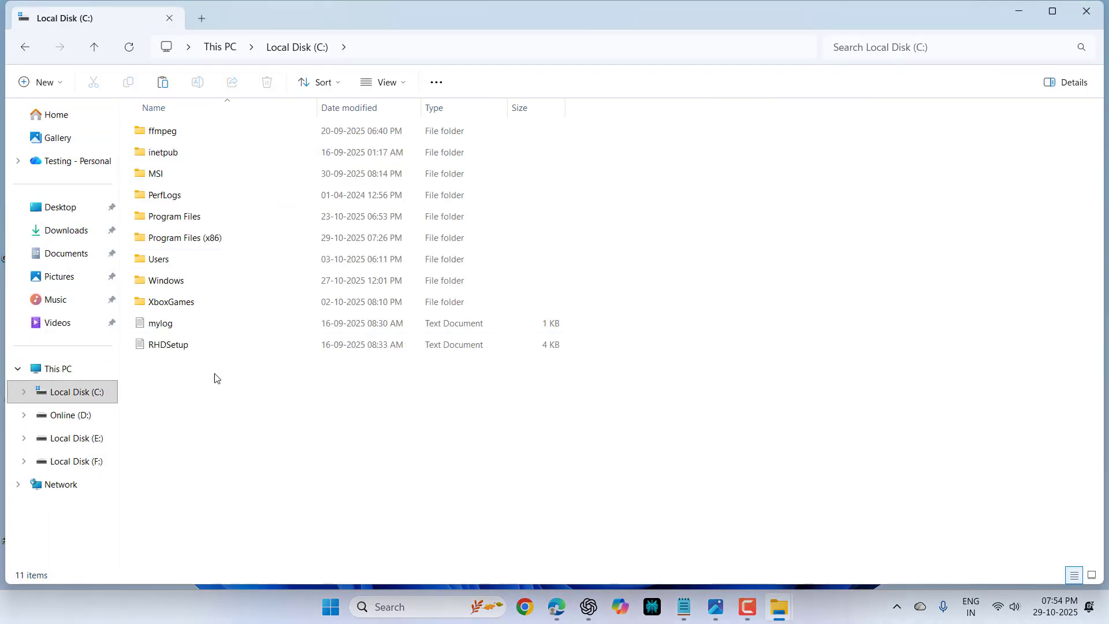
right_click(205, 403)
left_click(223, 410)
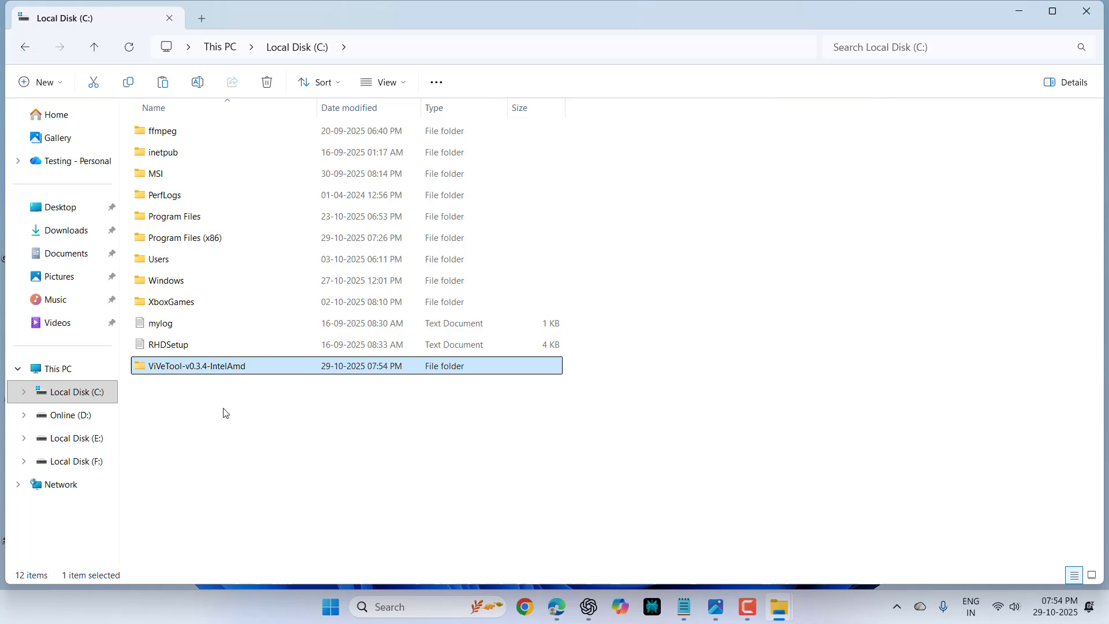
left_click(224, 407)
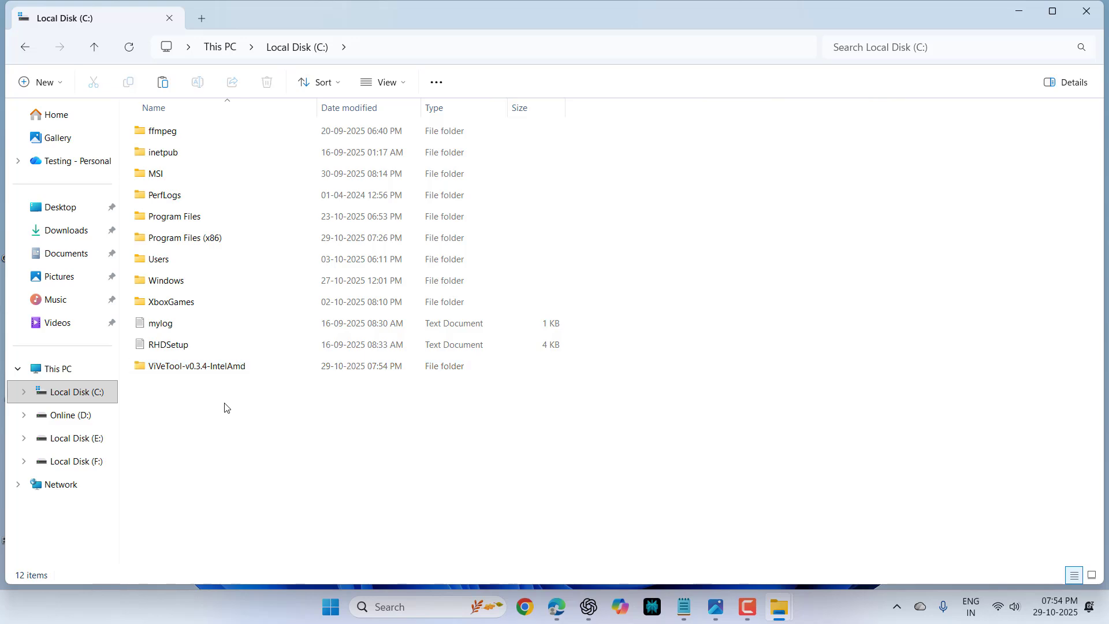
double_click(181, 369)
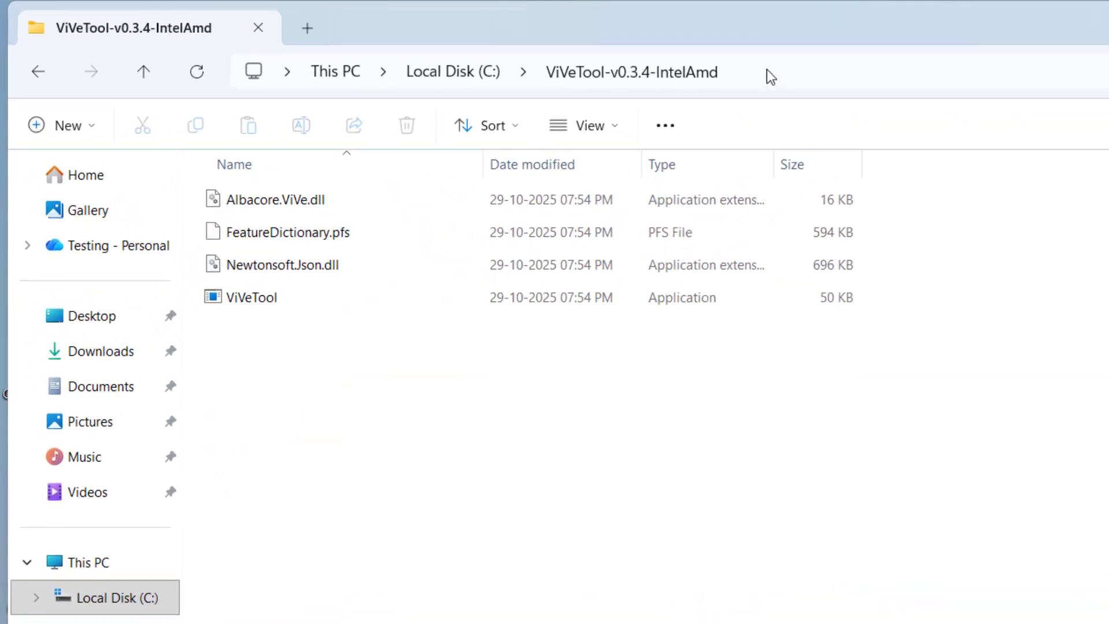
left_click(768, 67)
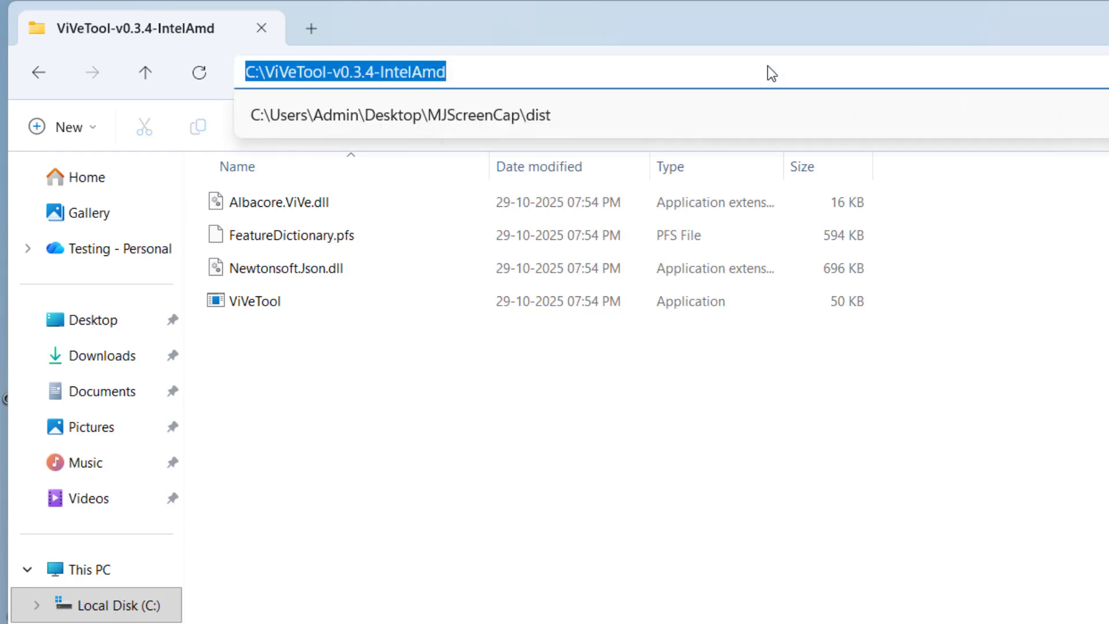
Open Command Prompt in the ViVeTool folder and paste the vivetool enable command for feature 48433719.
type("cmd")
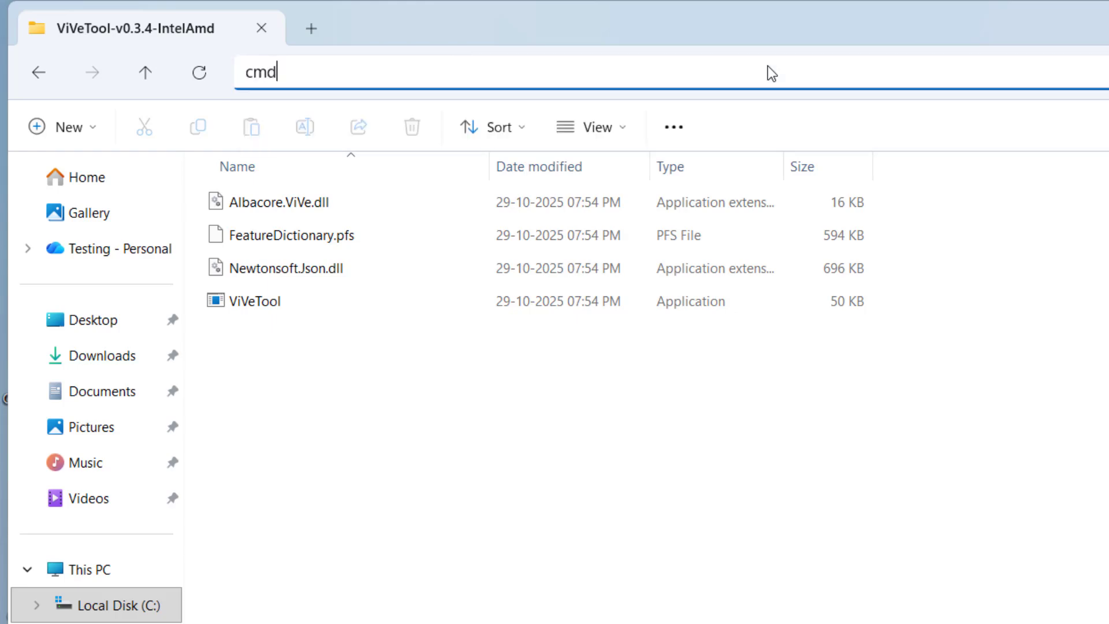
key("Return")
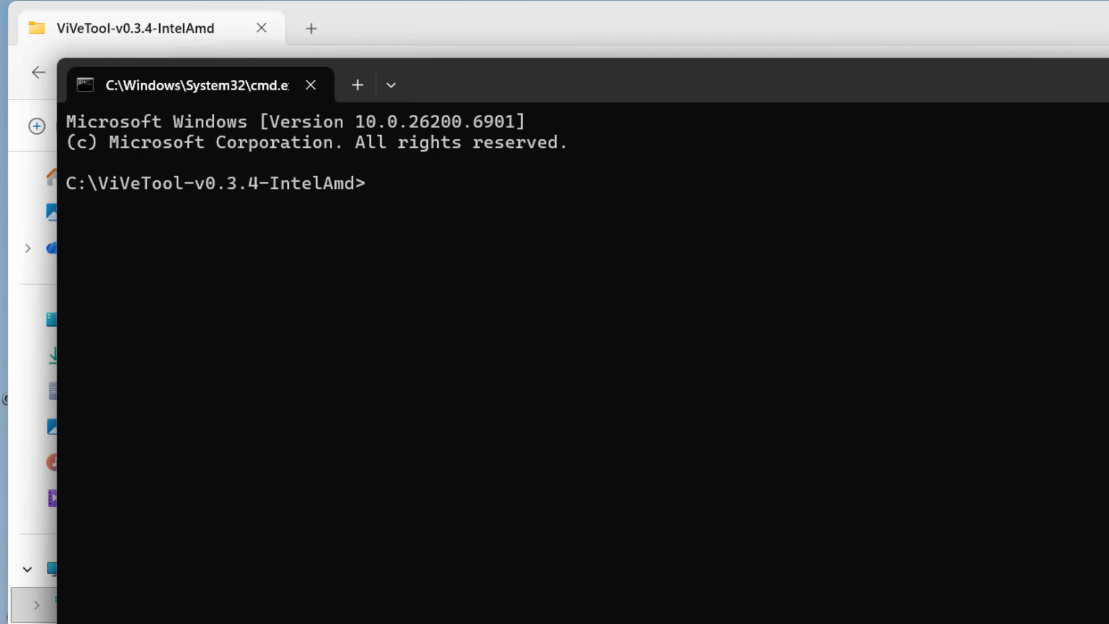
left_click_drag(1106, 260, 1106, 246)
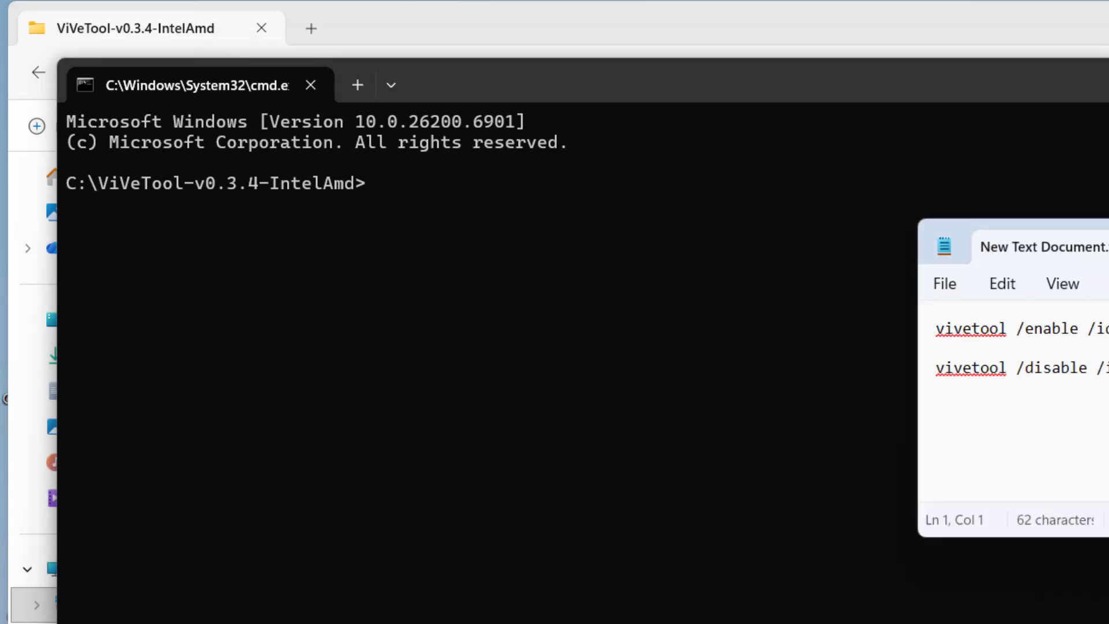
key("shift+End")
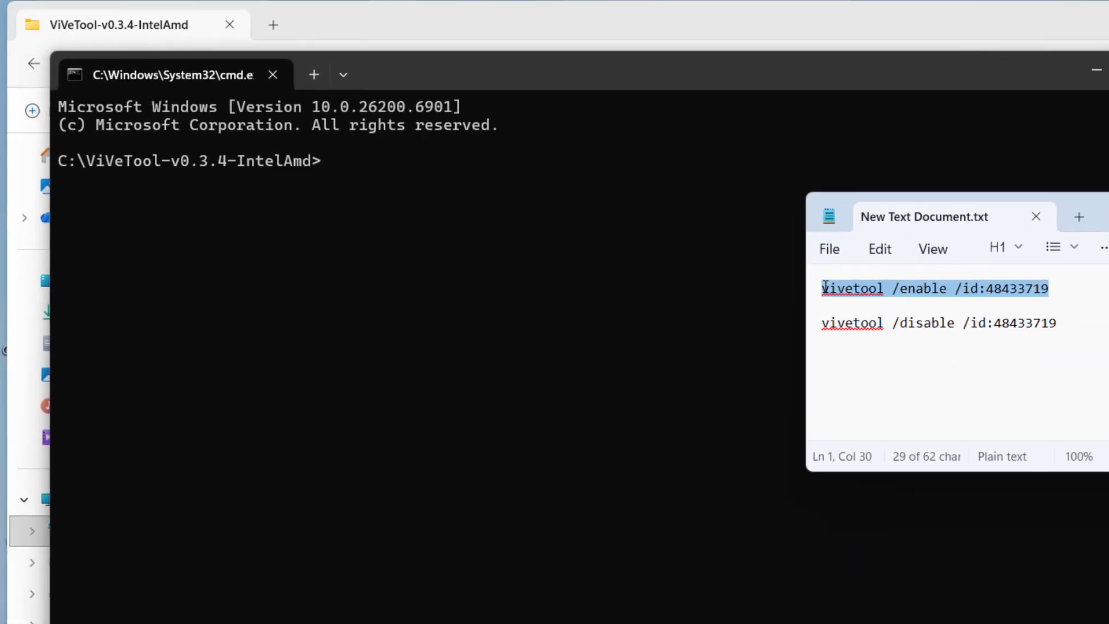
left_click(360, 171)
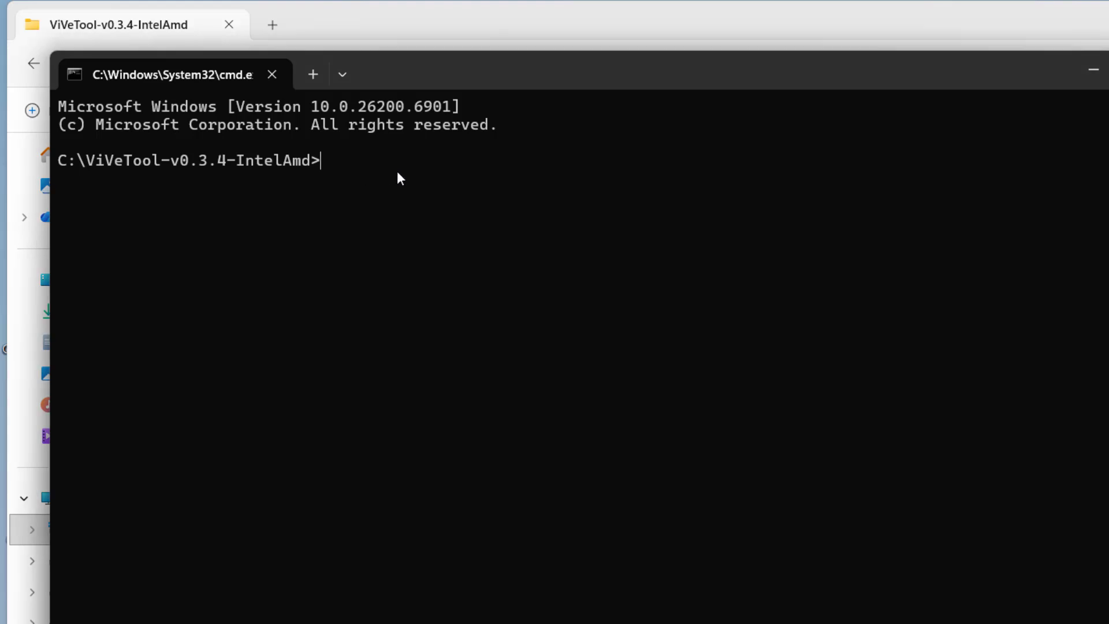
type("vivetool /enable /id:48433719")
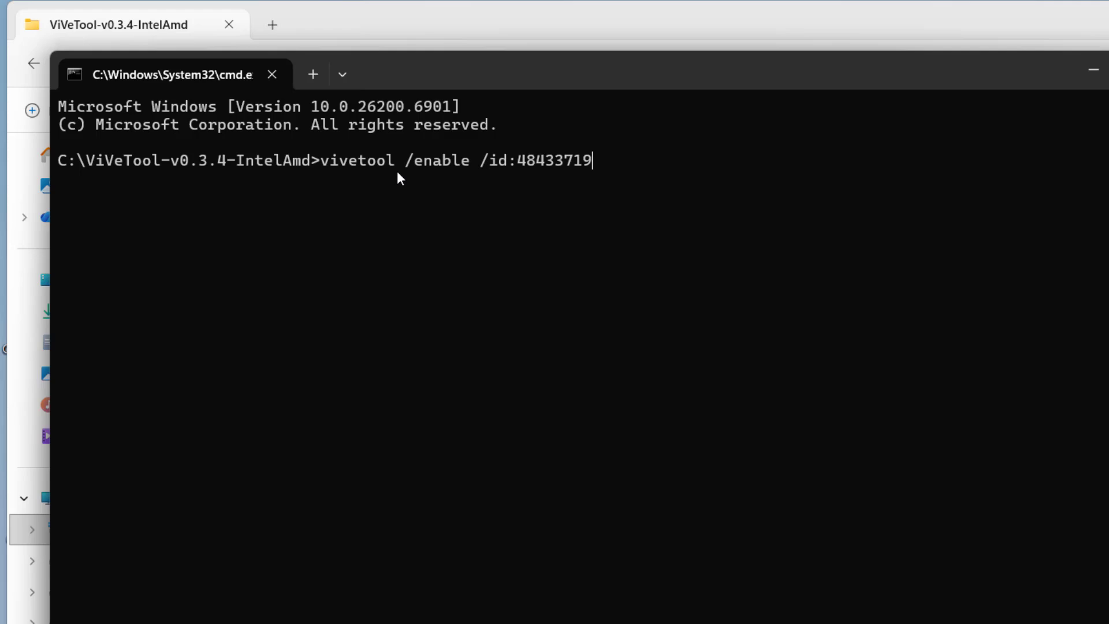
Replace the prompt's enable command with 'vivetool /disable /id:48433719'.
key("alt+Tab")
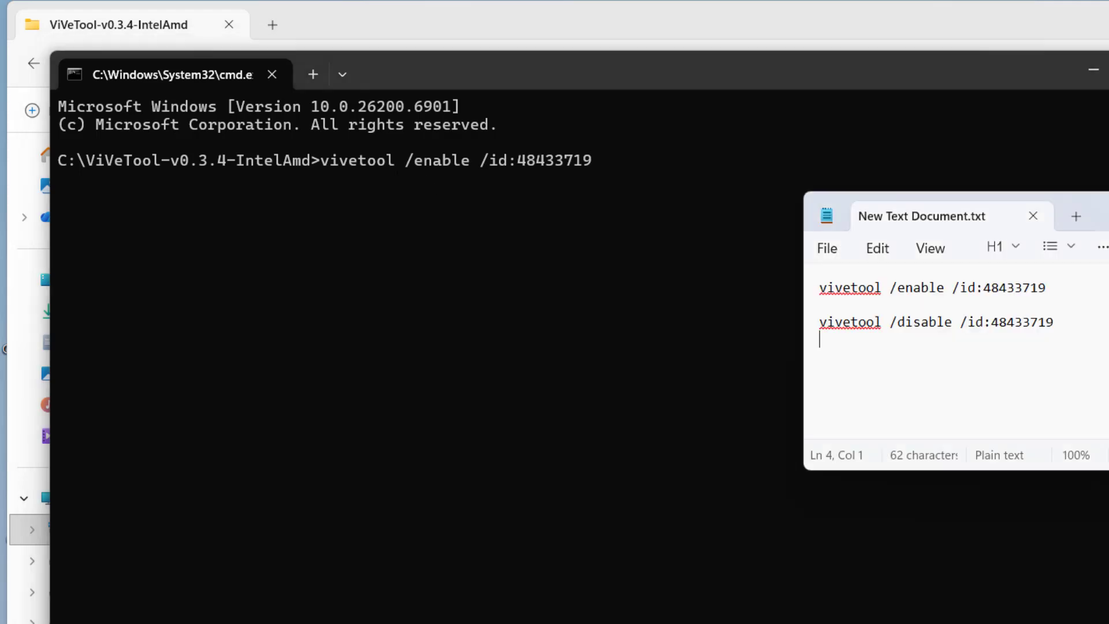
left_click_drag(1054, 322, 819, 322)
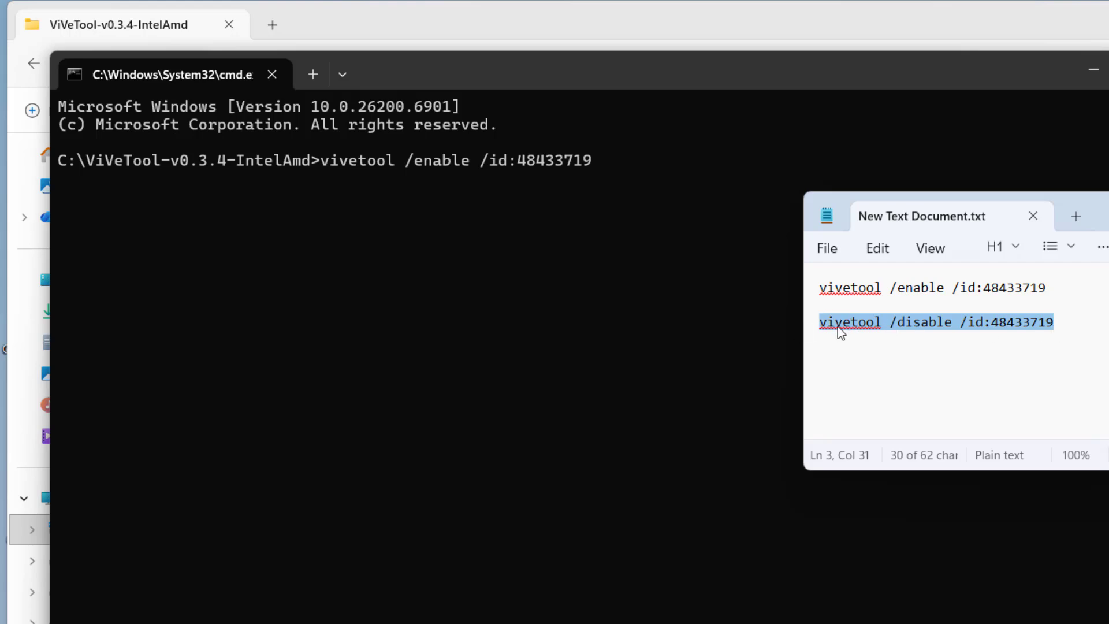
left_click(617, 167)
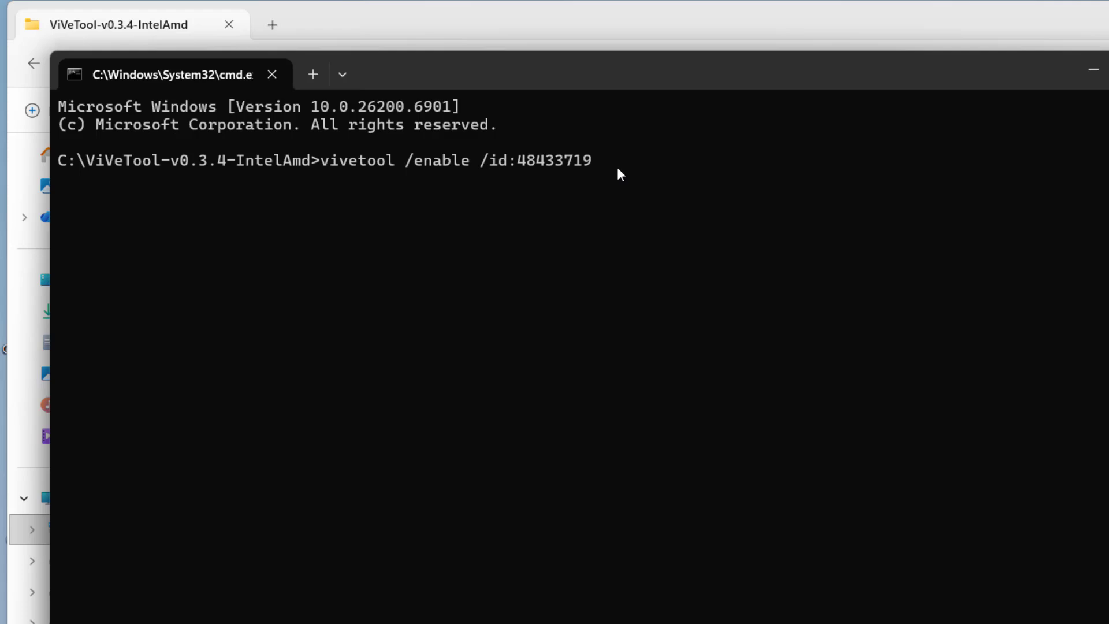
key("BackSpace")
key("BackSpace")
key("BackSpace")
key("BackSpace")
key("BackSpace")
key("BackSpace")
key("BackSpace")
key("BackSpace")
key("BackSpace")
key("BackSpace")
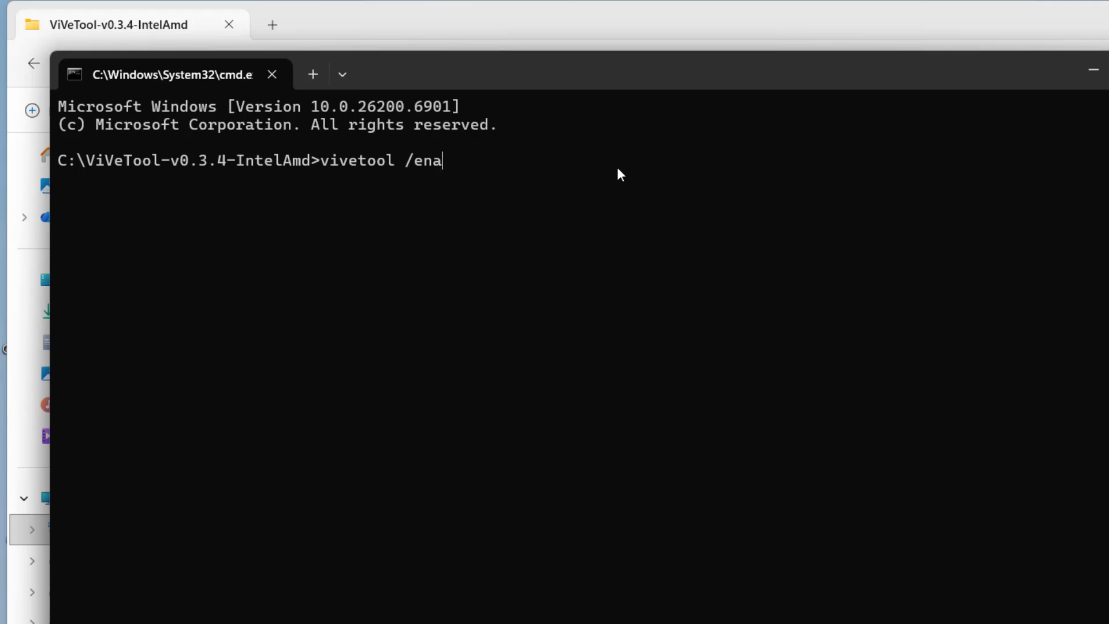
key("BackSpace")
key("BackSpace")
key("BackSpace")
key("BackSpace")
key("BackSpace")
key("BackSpace")
key("BackSpace")
key("BackSpace")
key("BackSpace")
key("BackSpace")
key("BackSpace")
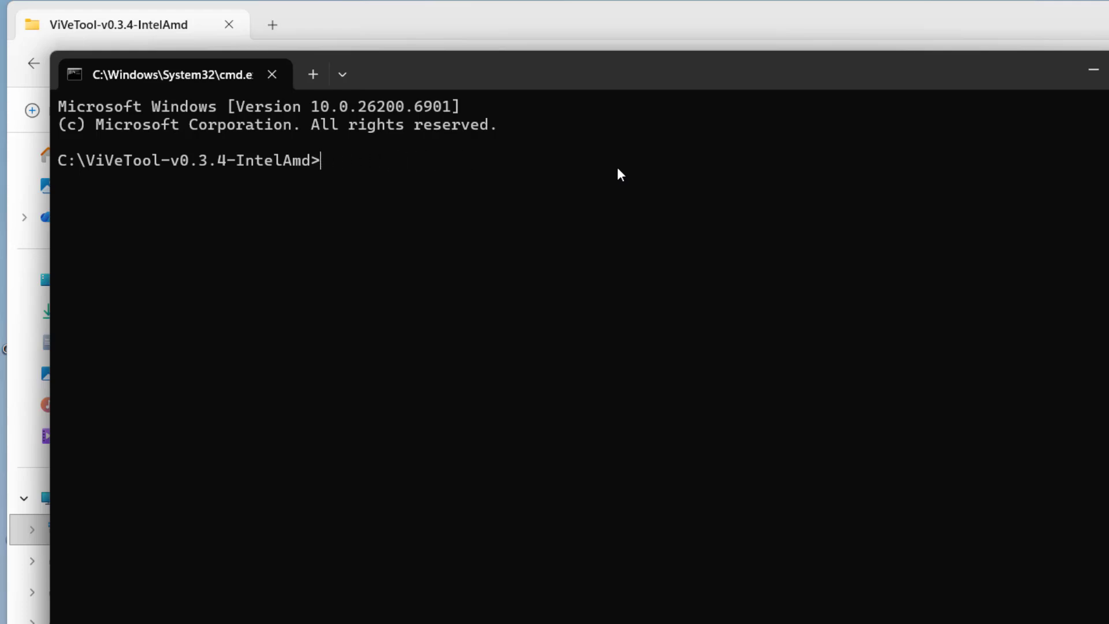
type("vivetool /disable /id:48433719")
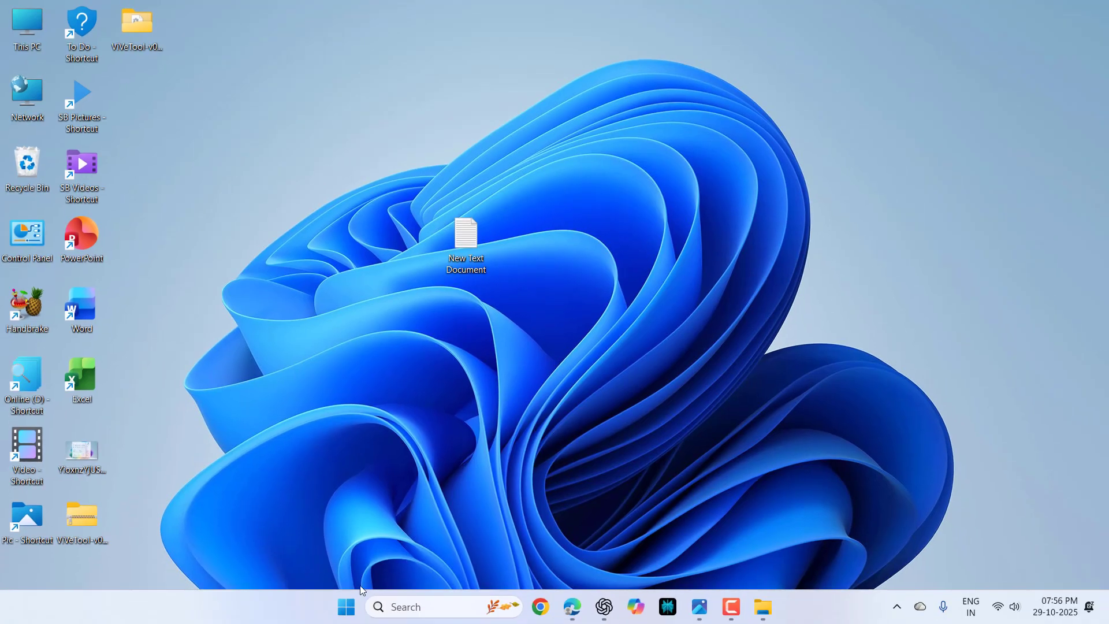
Open Start to check the mobile device pane with its Android and iPhone choices.
left_click(347, 606)
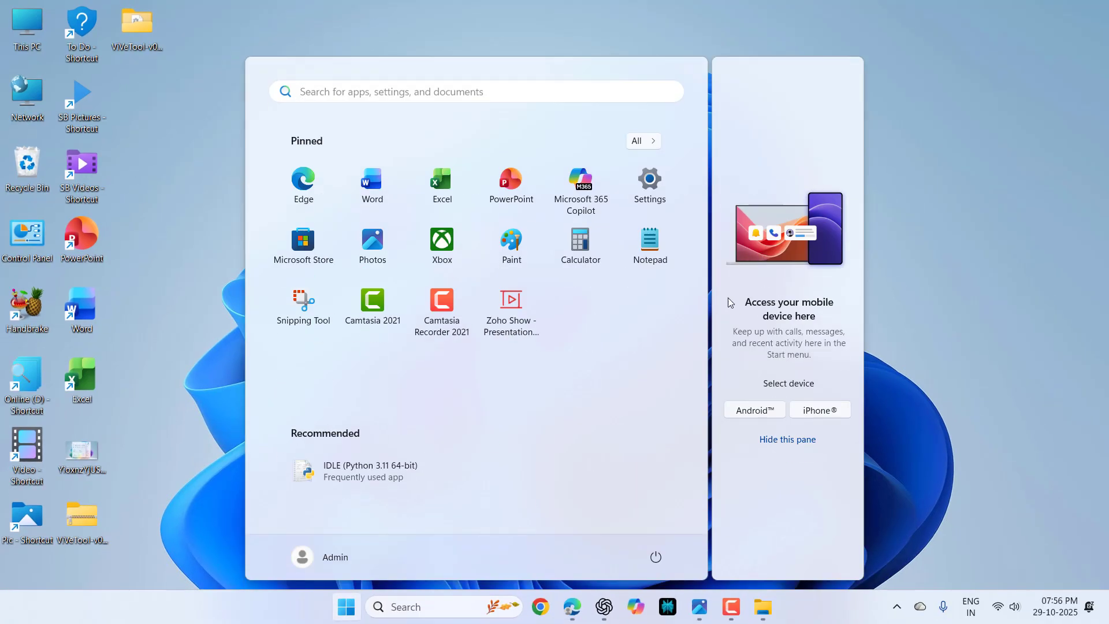